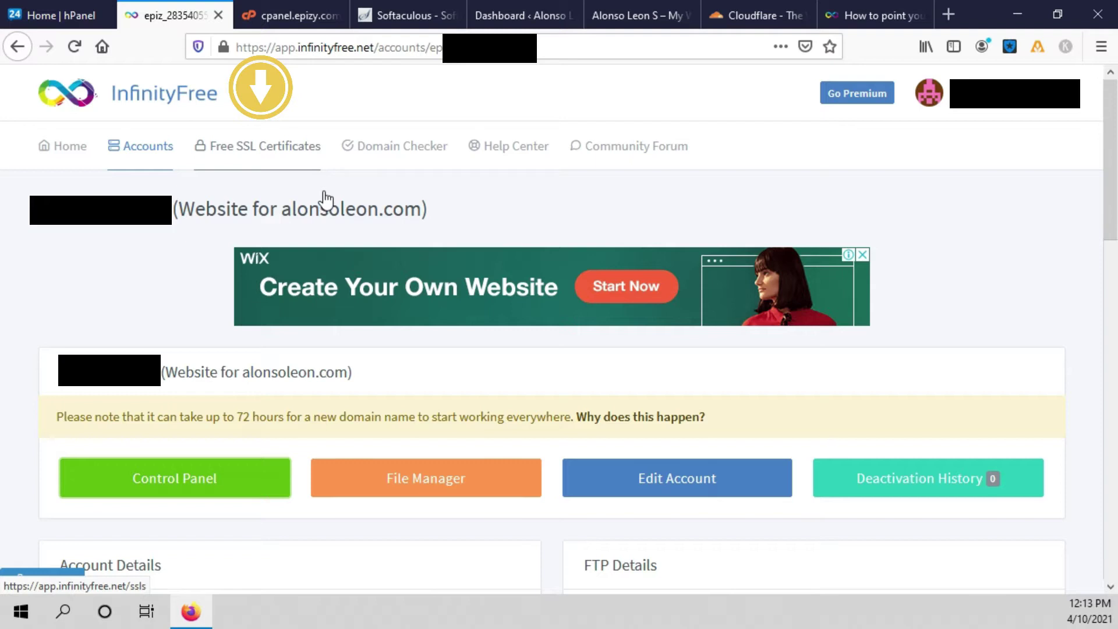
- Start a new free SSL domain request and enter the site's custom domain name
click(261, 153)
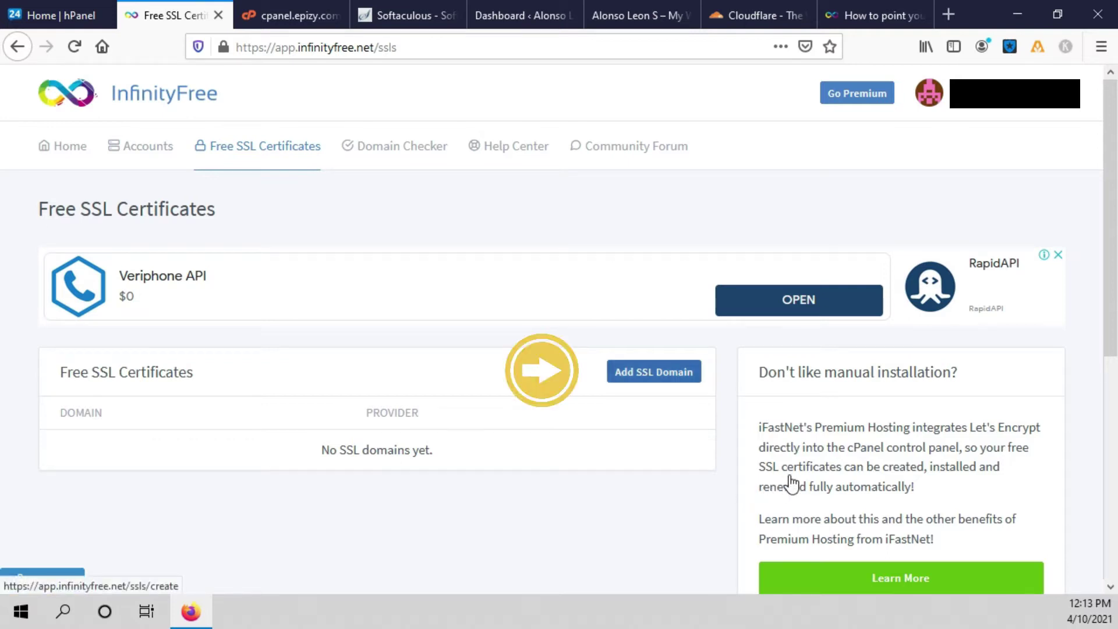
click(631, 380)
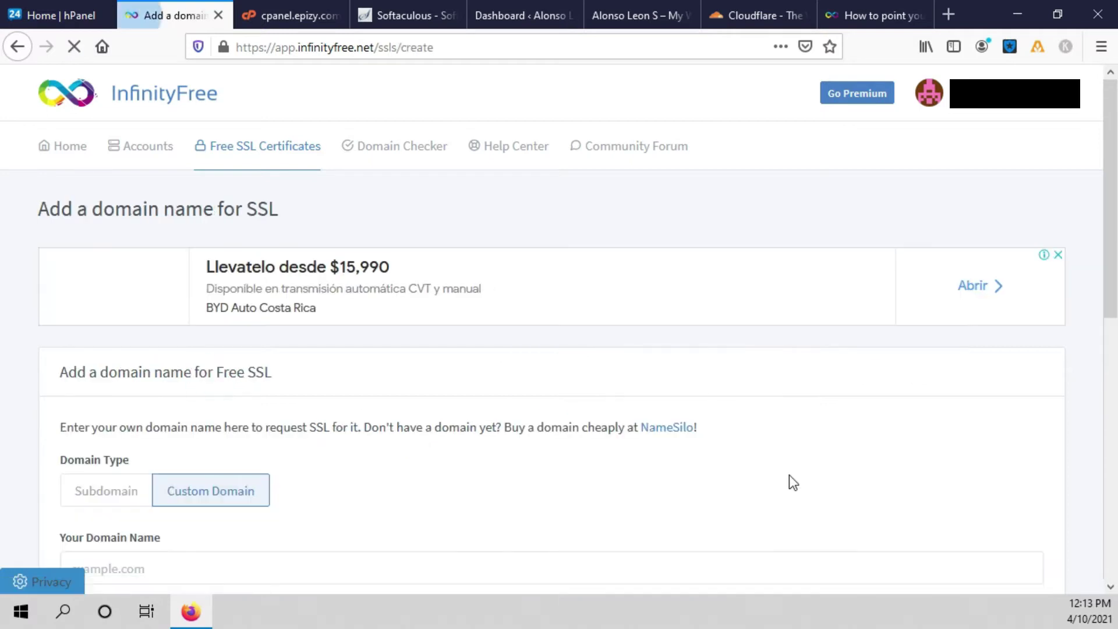
scroll(630, 380, down, 3)
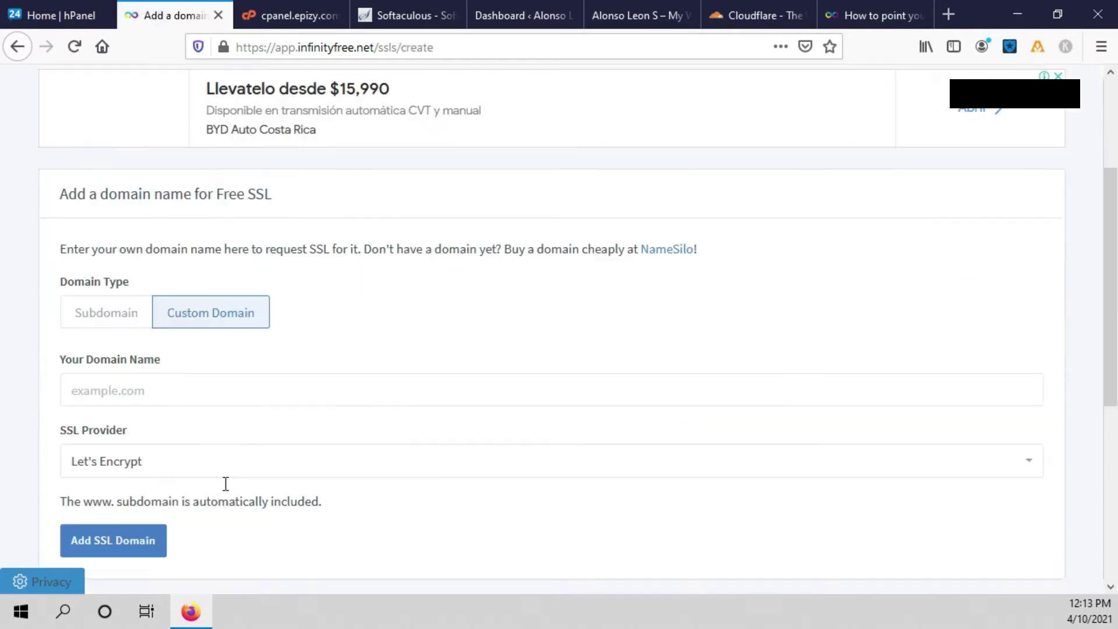
click(181, 388)
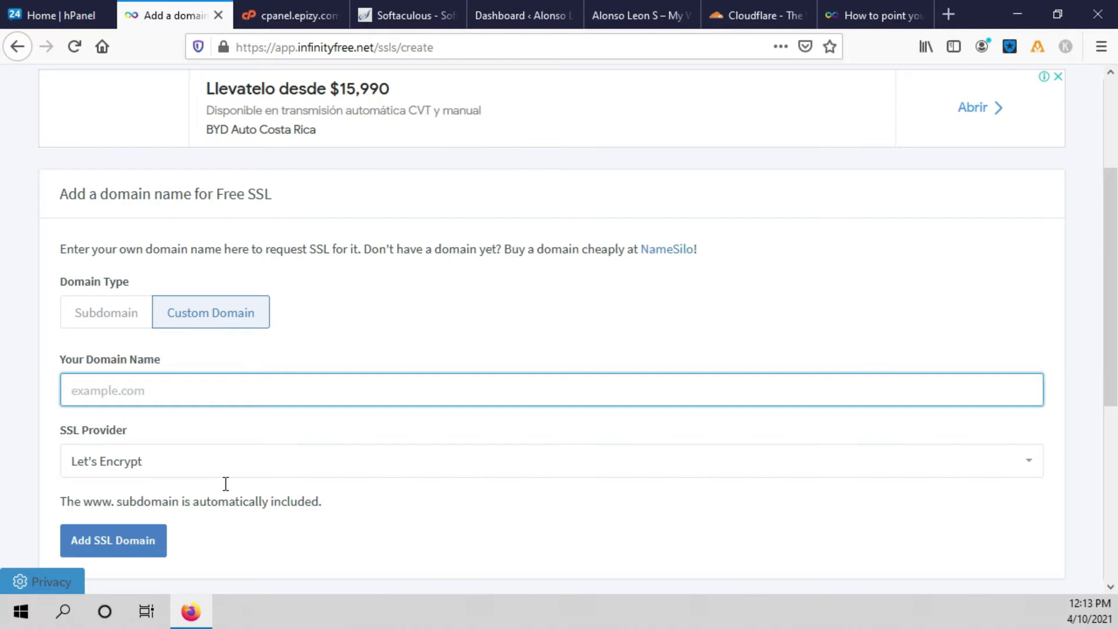
text(a)
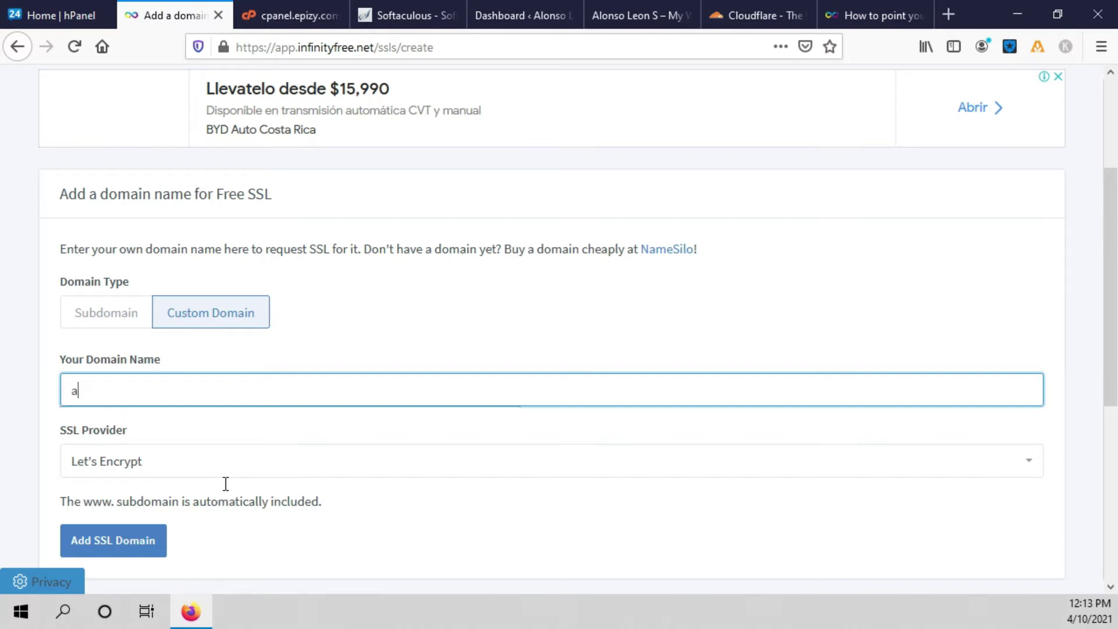
text(lonsoleon)
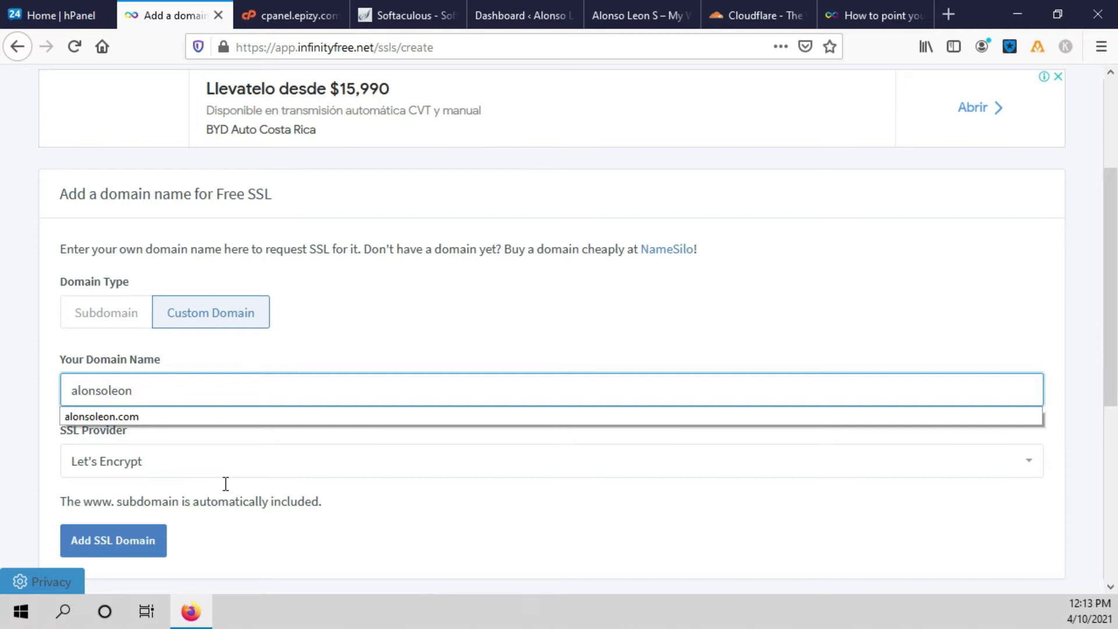
text(.com)
- Keep Let's Encrypt as the SSL provider and submit the domain for free SSL
click(57, 460)
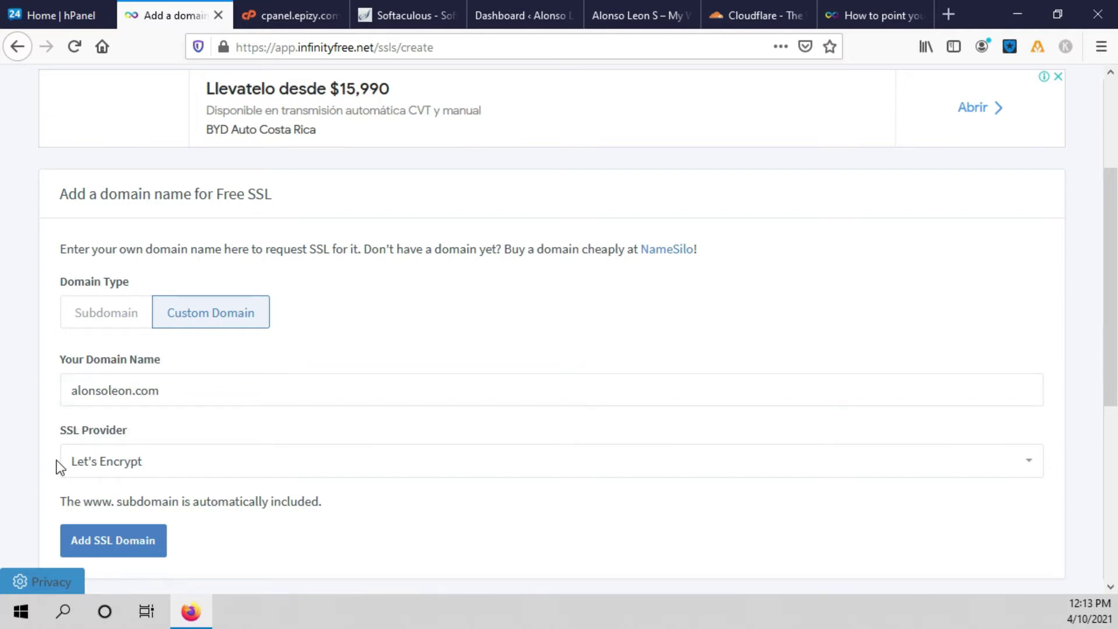
scroll(57, 460, down, 1)
key(Tab)
click(47, 463)
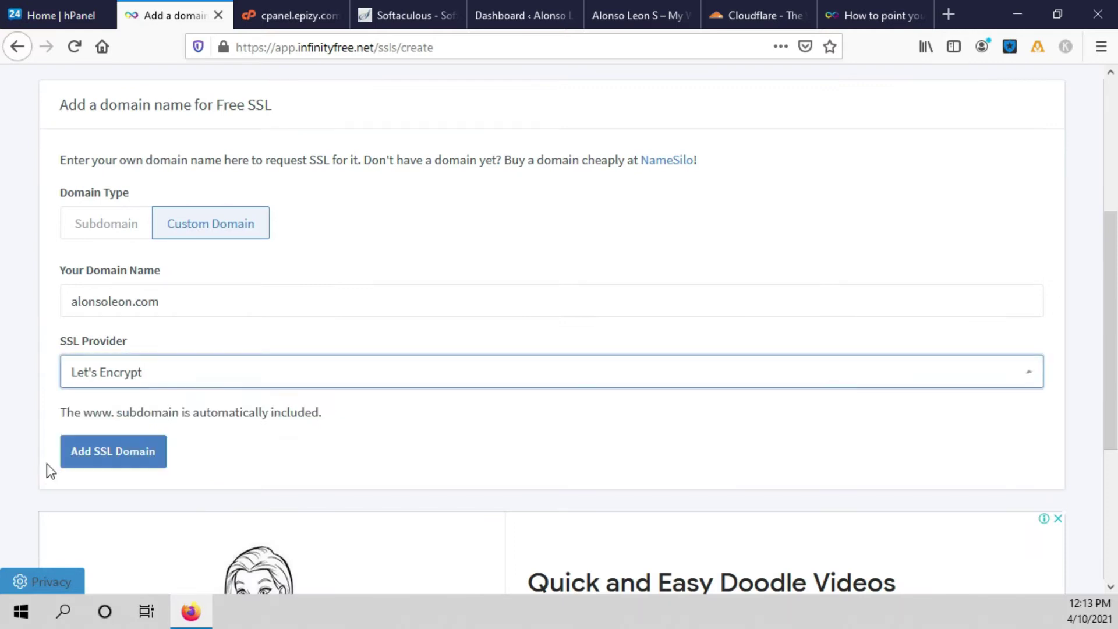
click(113, 454)
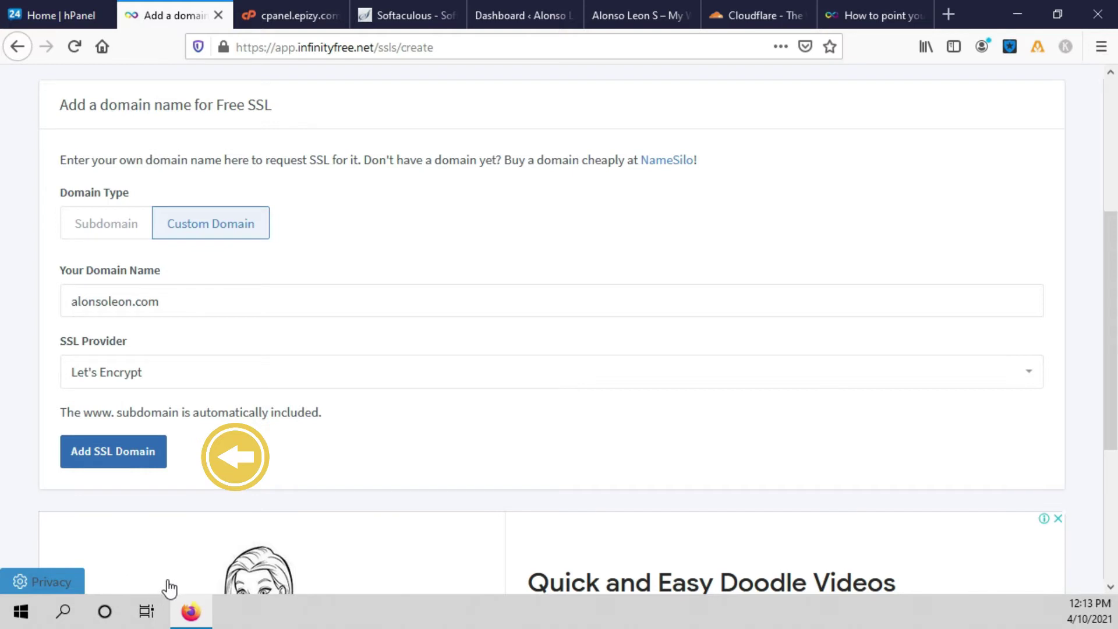
key(Return)
- Copy the first CNAME record name, _acme-challenge, from the SSL certificate page
scroll(167, 582, down, 6)
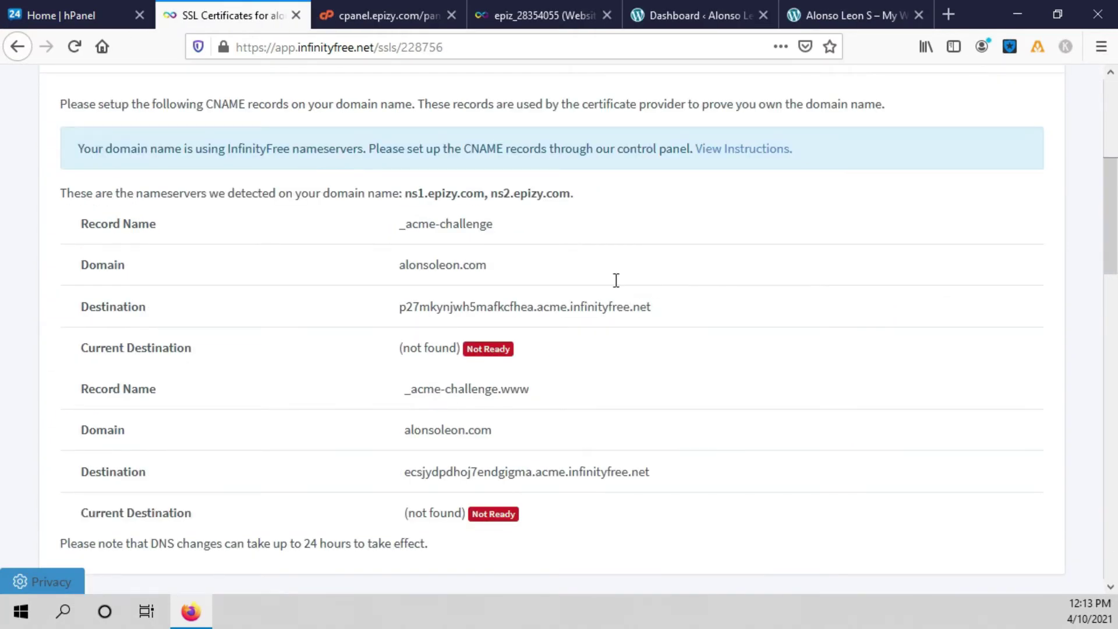
drag(495, 224, 398, 225)
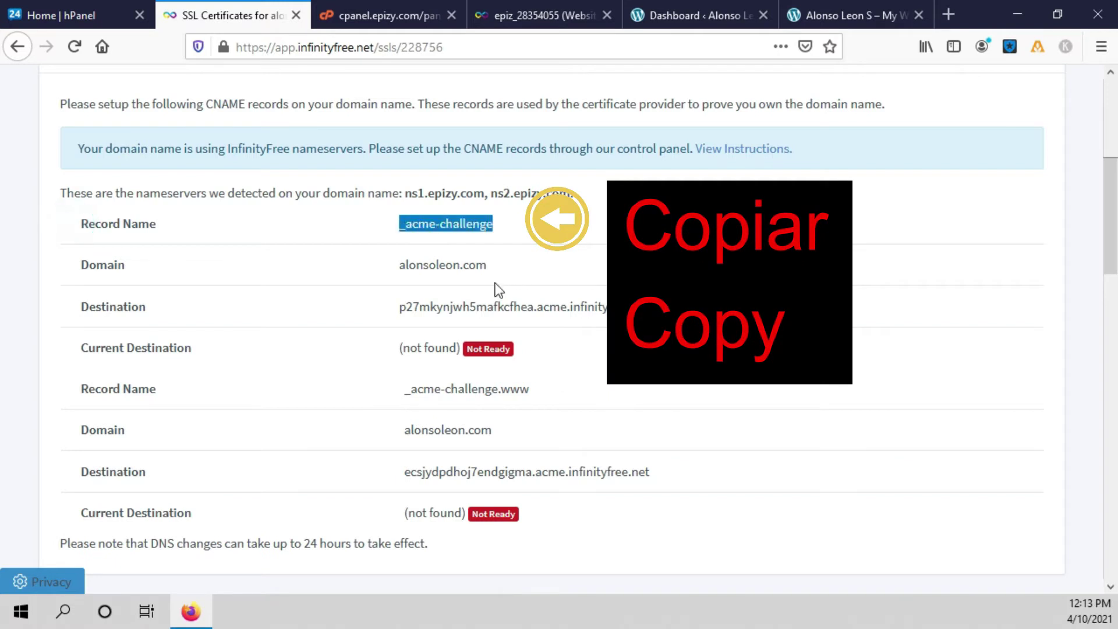
right_click(430, 225)
click(443, 234)
- Open the CNAME records page in the hosting control panel and enter _acme-challenge as the new record's name
click(420, 17)
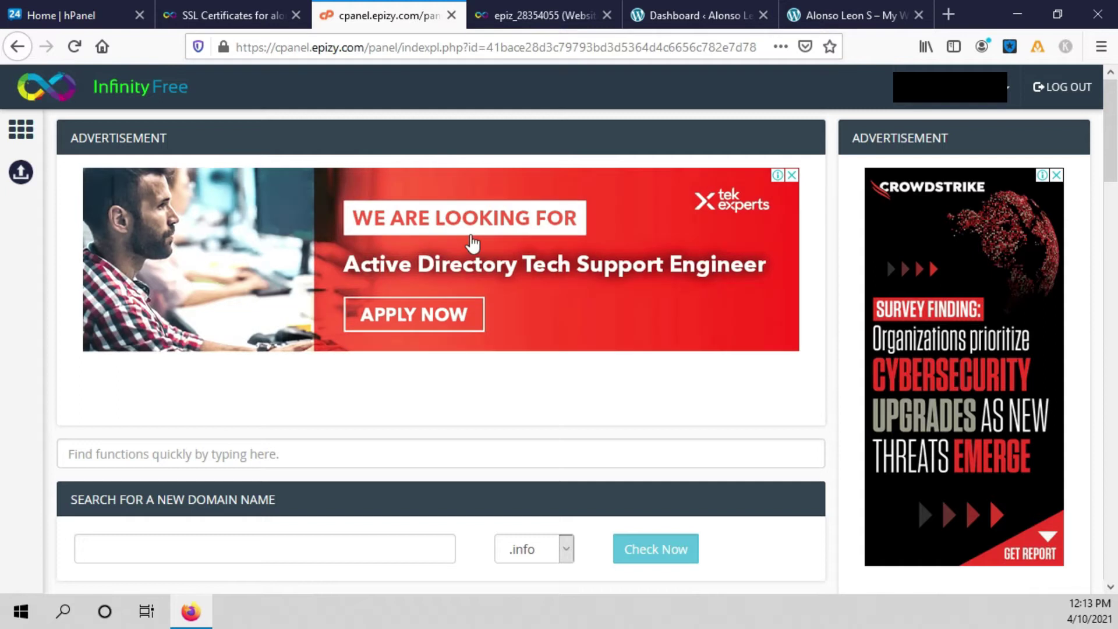
scroll(535, 294, down, 7)
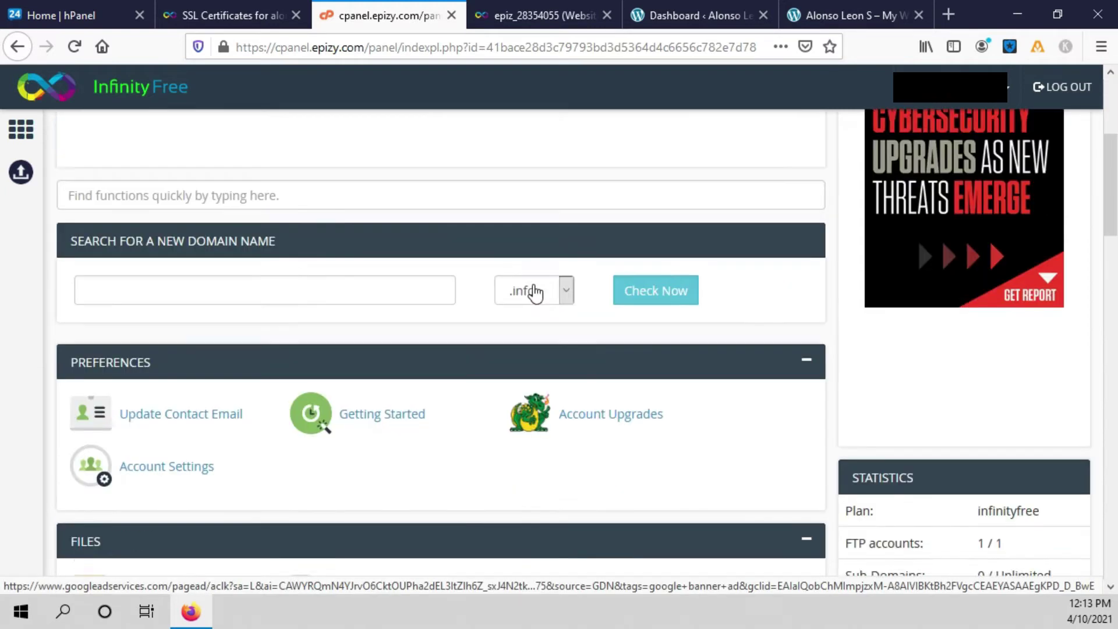
scroll(536, 295, down, 3)
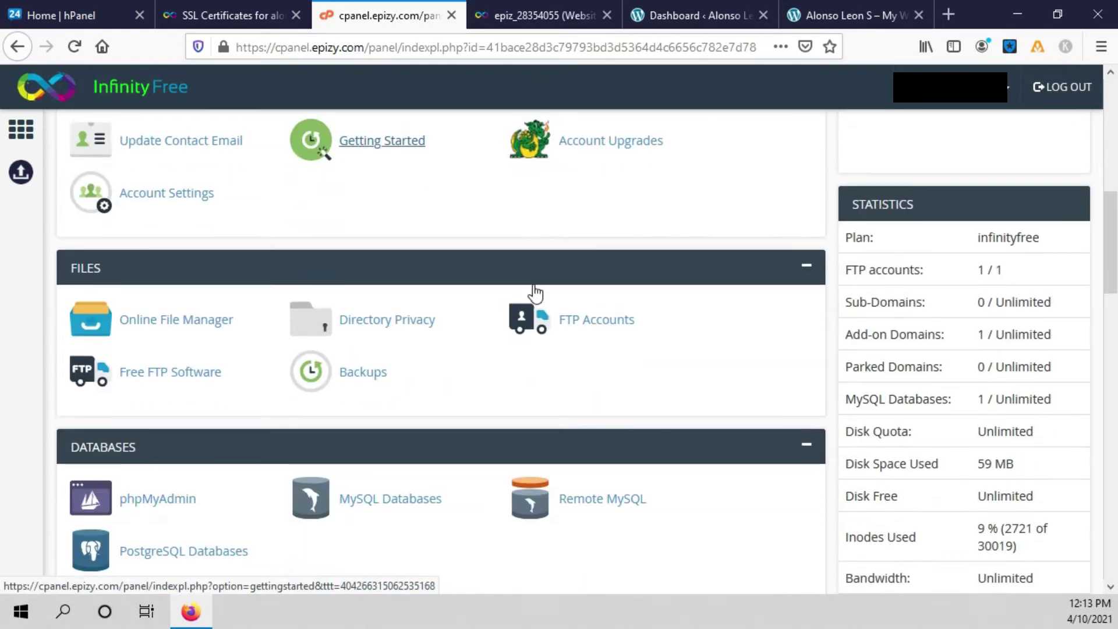
scroll(534, 285, down, 10)
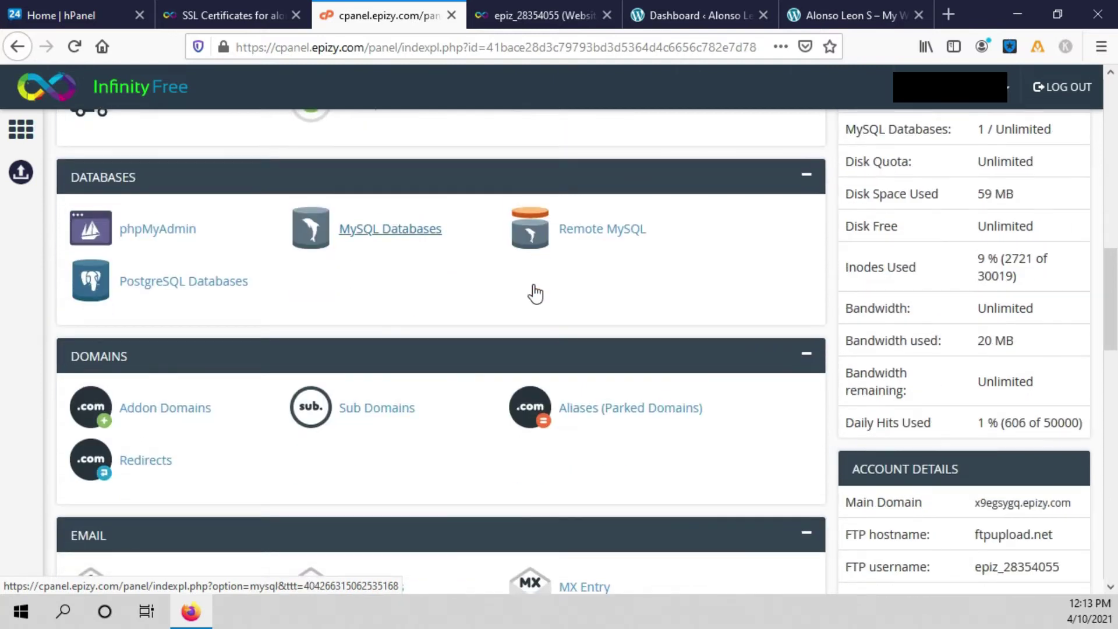
scroll(534, 284, down, 5)
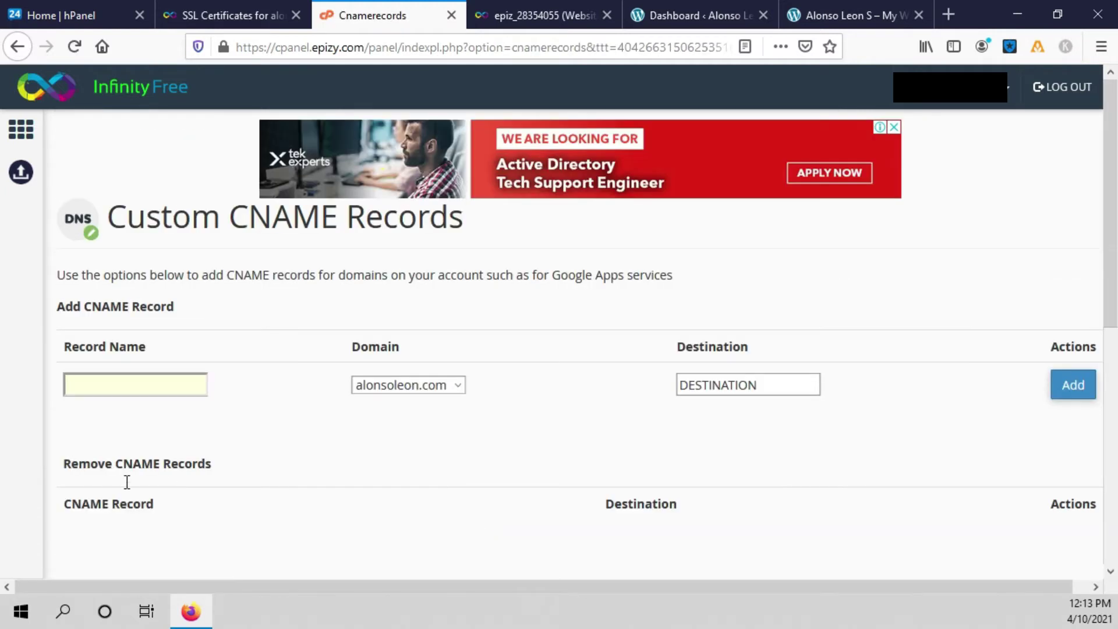
key(ctrl+v)
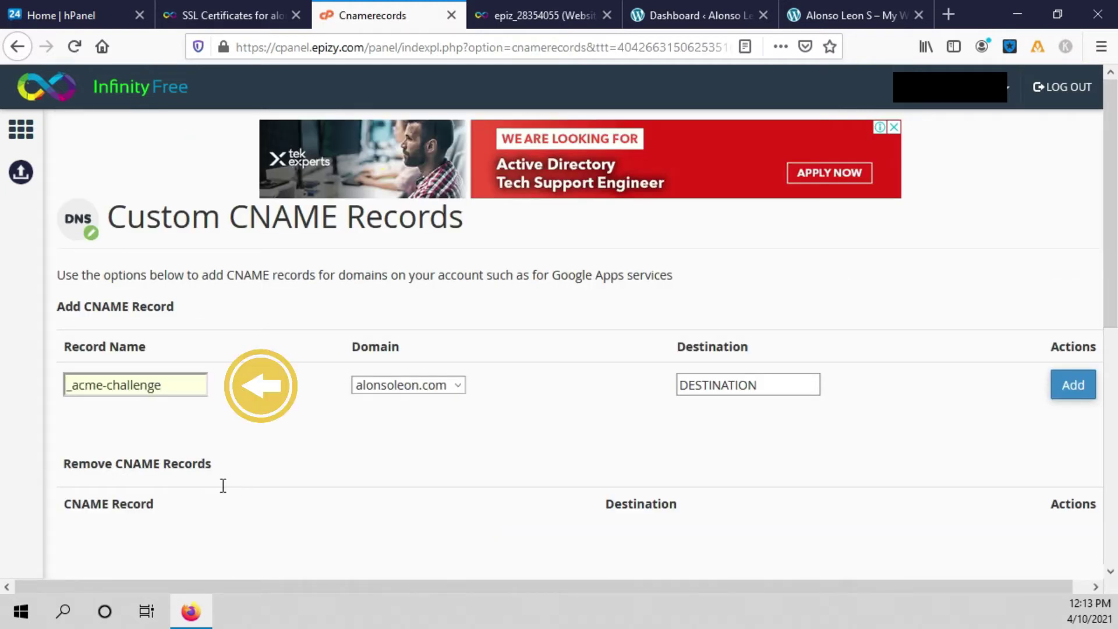
click(280, 473)
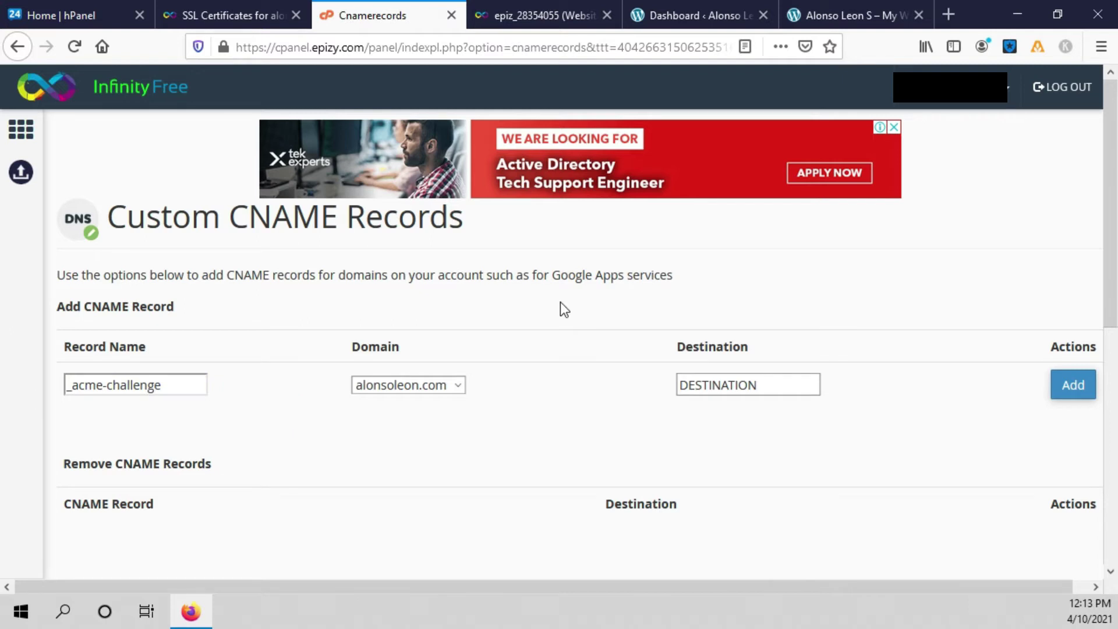
- Copy the _acme-challenge destination from the SSL certificate page into the new CNAME record and add the record
click(262, 15)
drag(652, 307, 501, 376)
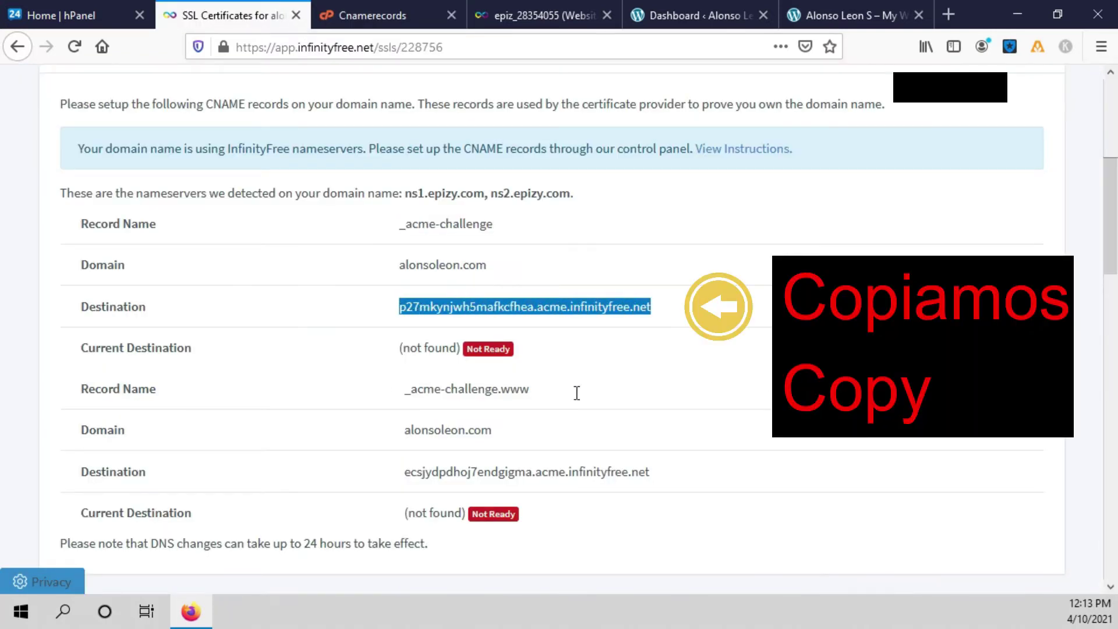
right_click(469, 309)
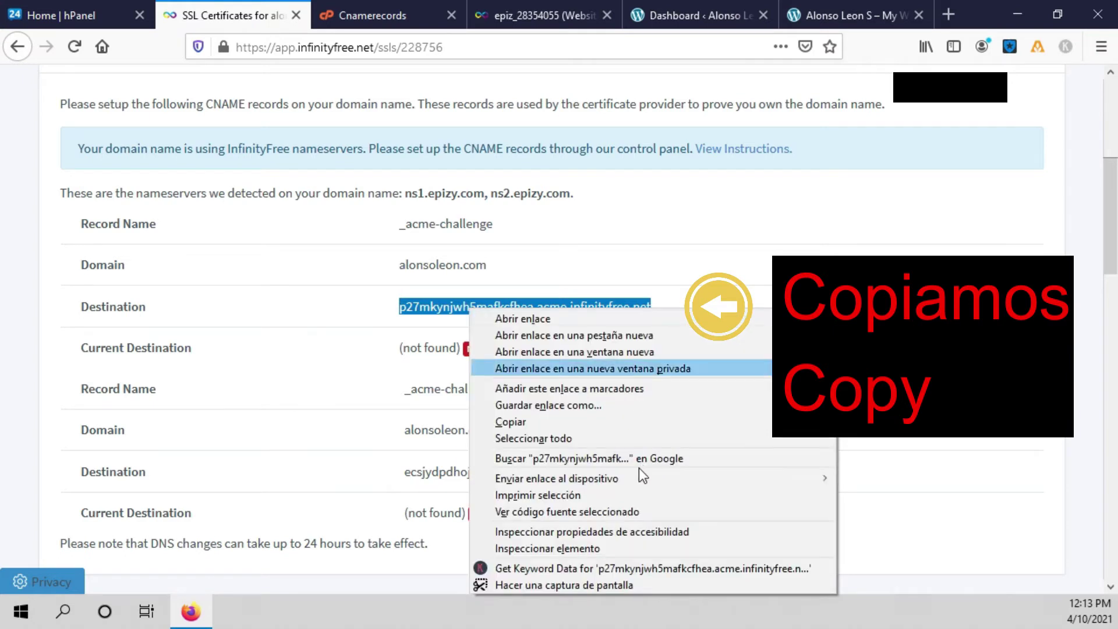
click(513, 420)
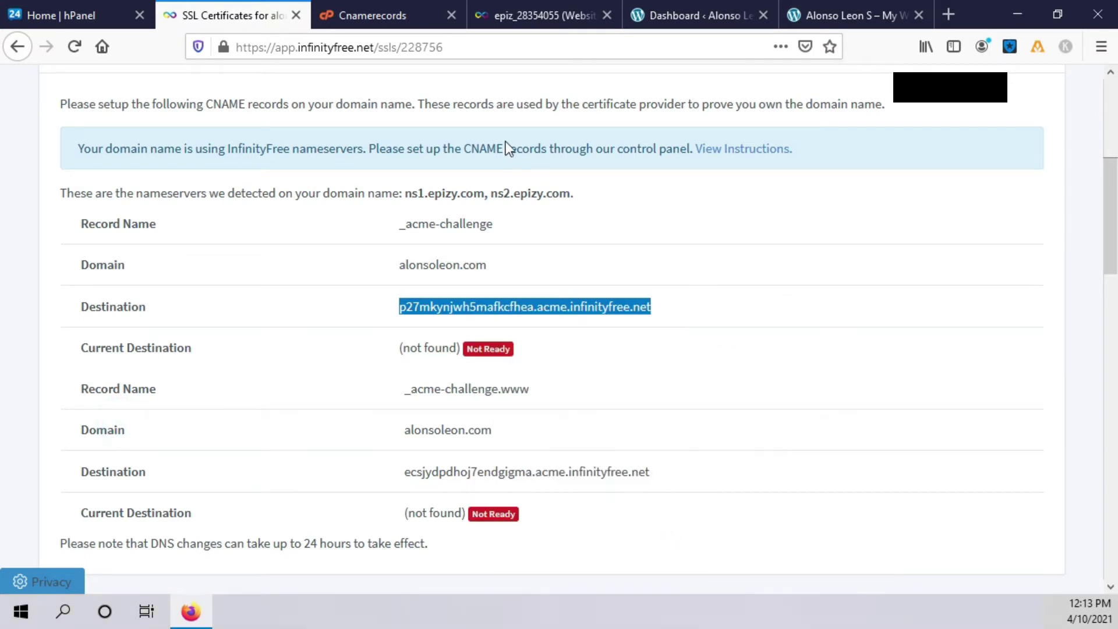
click(465, 18)
click(757, 385)
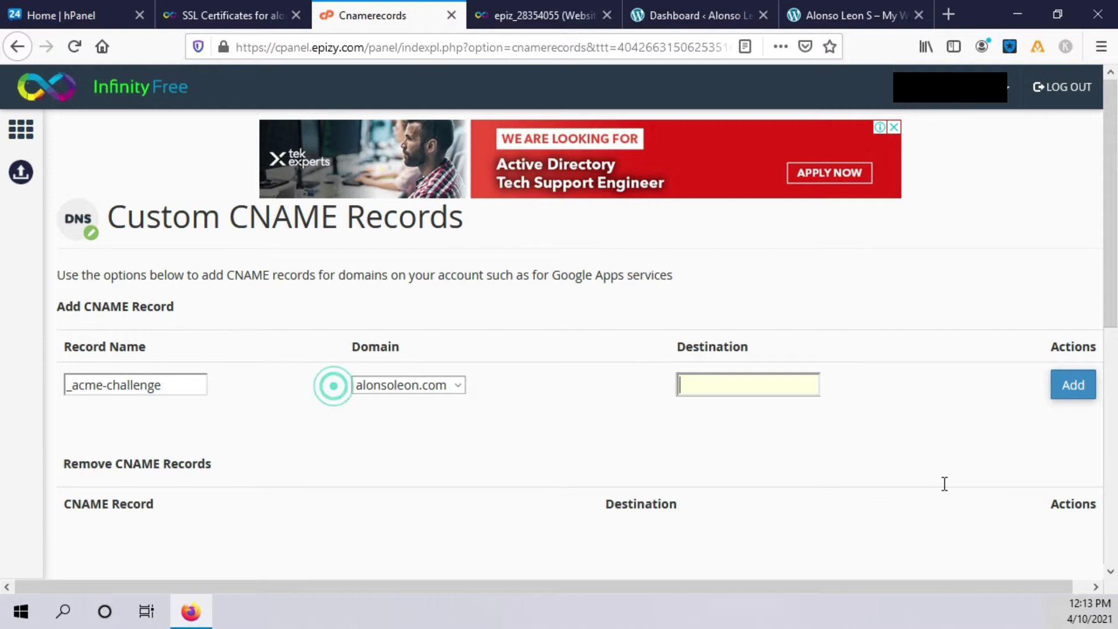
key(ctrl+v)
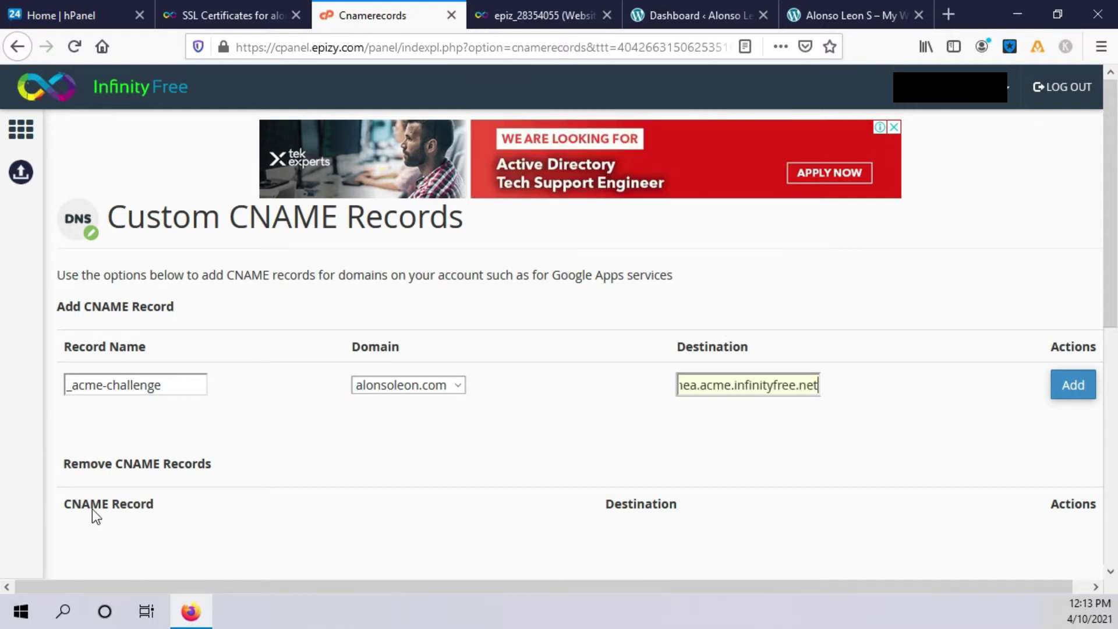
key(Tab)
key(Return)
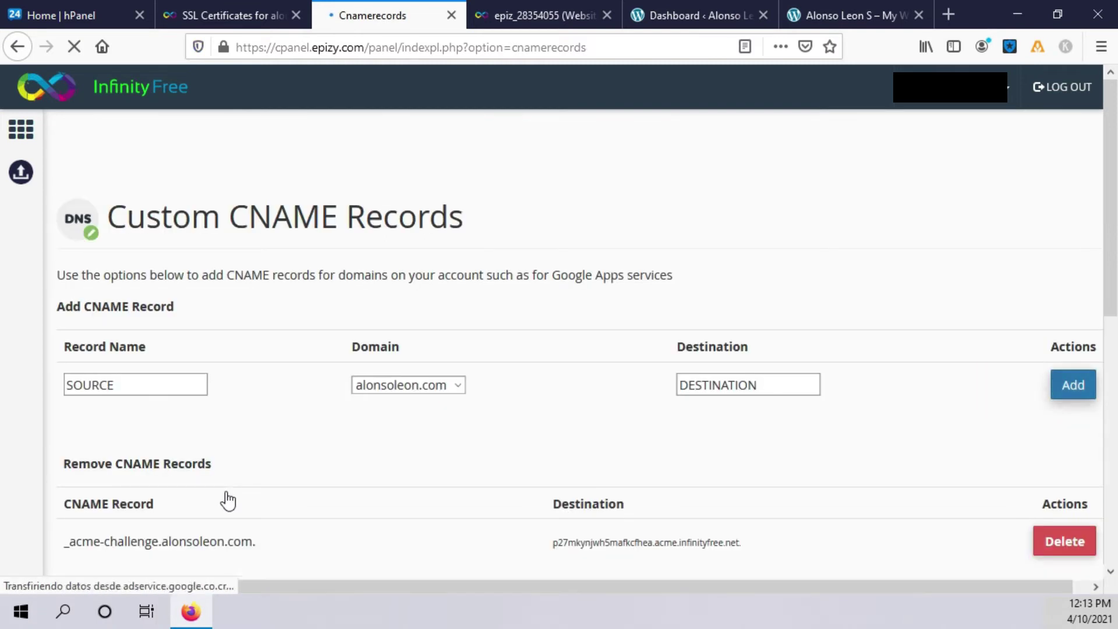
- Copy the second record name, _acme-challenge.www, from the SSL certificate page into a new CNAME record
click(275, 18)
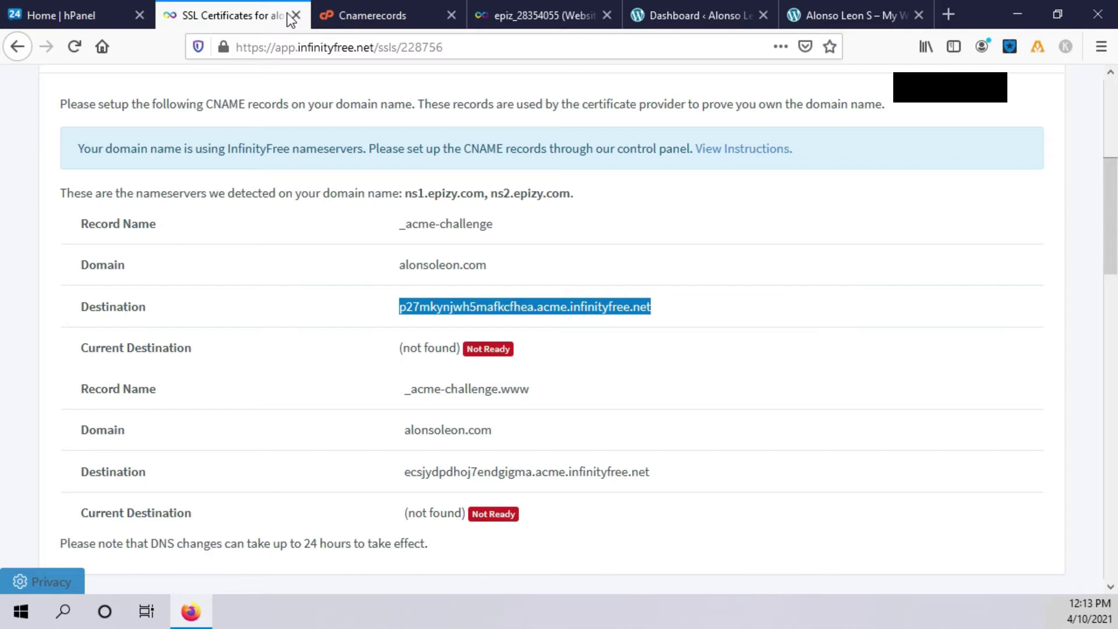
drag(533, 390, 405, 389)
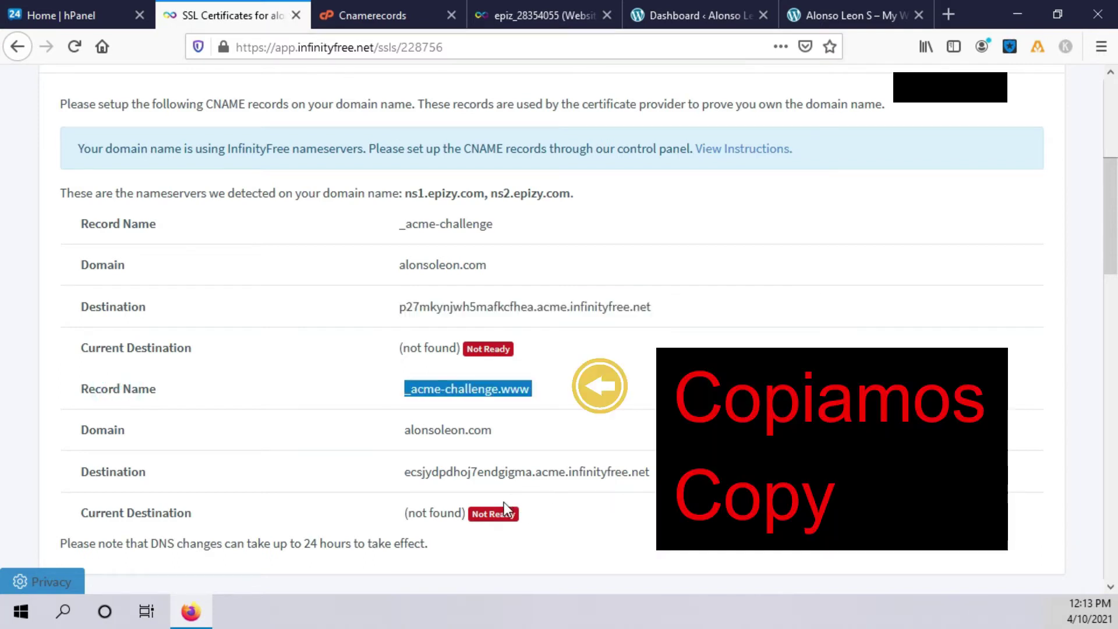
right_click(455, 390)
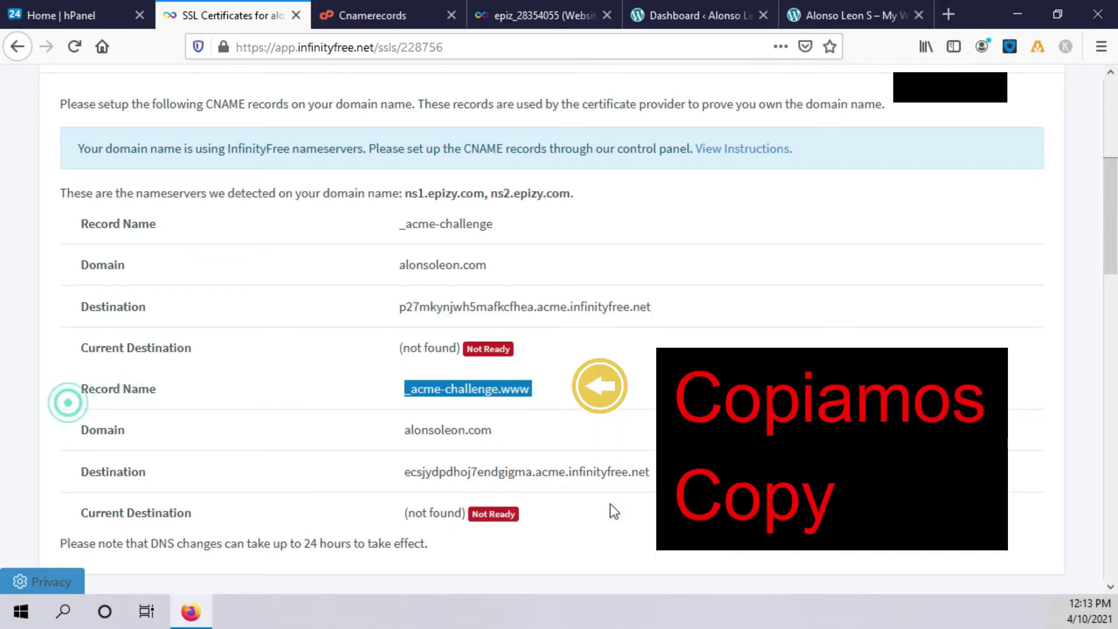
key(c)
click(449, 11)
click(175, 385)
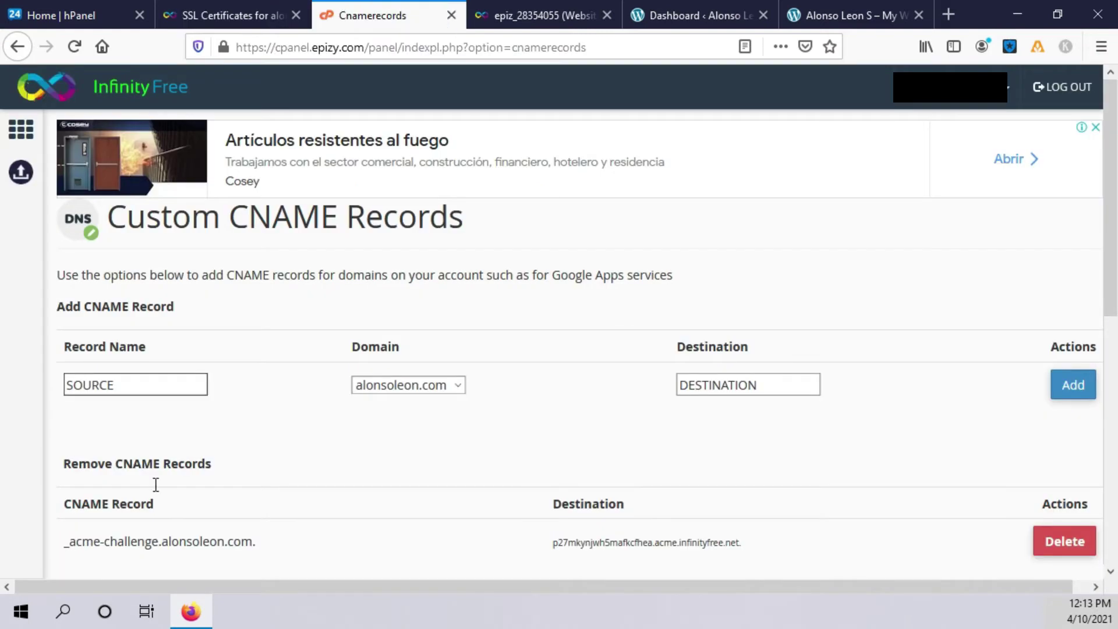
key(ctrl+v)
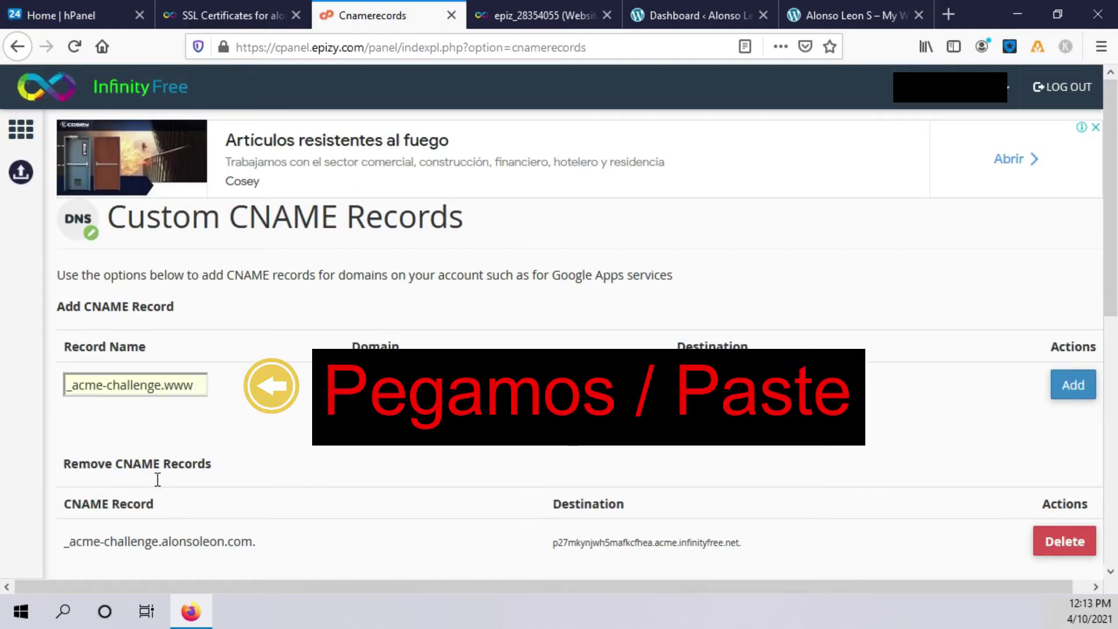
- Copy the _acme-challenge.www destination from the SSL certificate page into its CNAME record and add the record
click(296, 22)
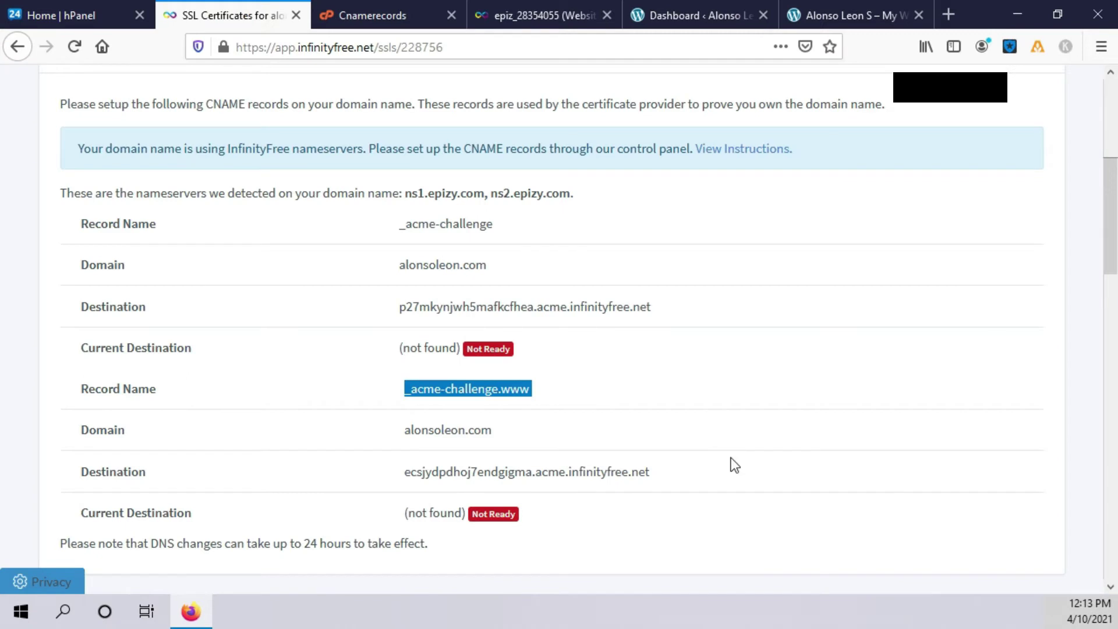
drag(649, 471, 404, 472)
right_click(467, 471)
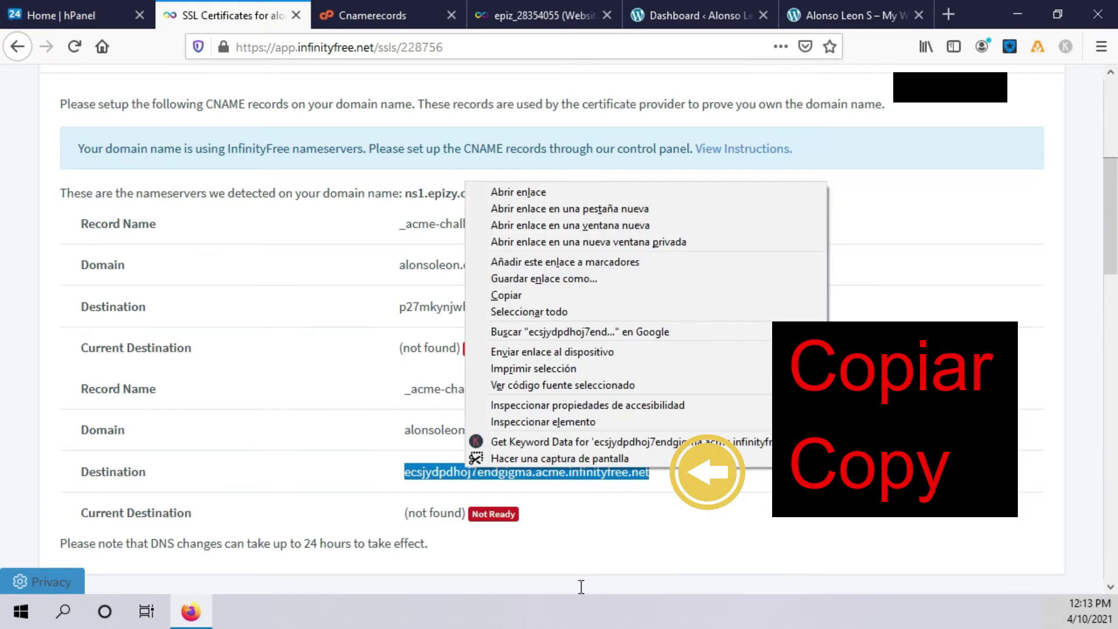
key(Return)
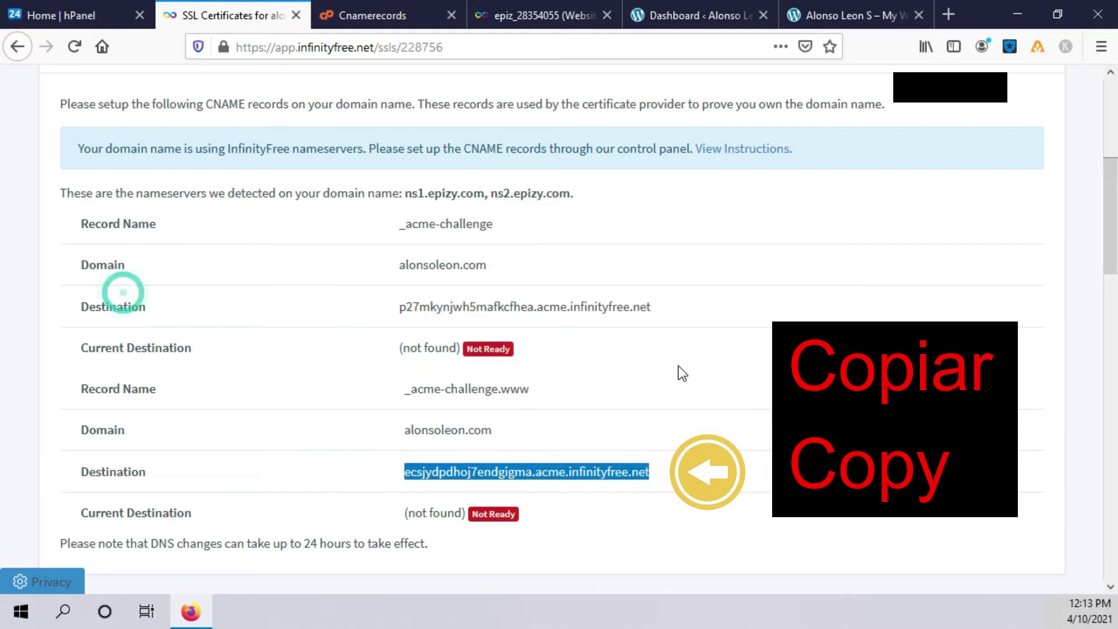
click(466, 18)
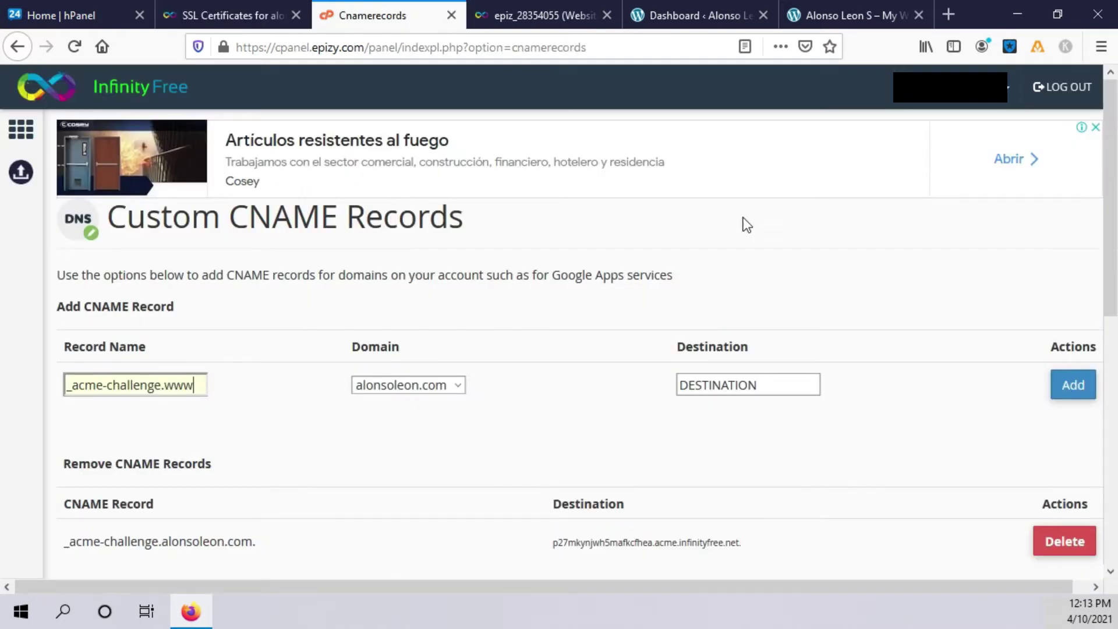
key(Tab)
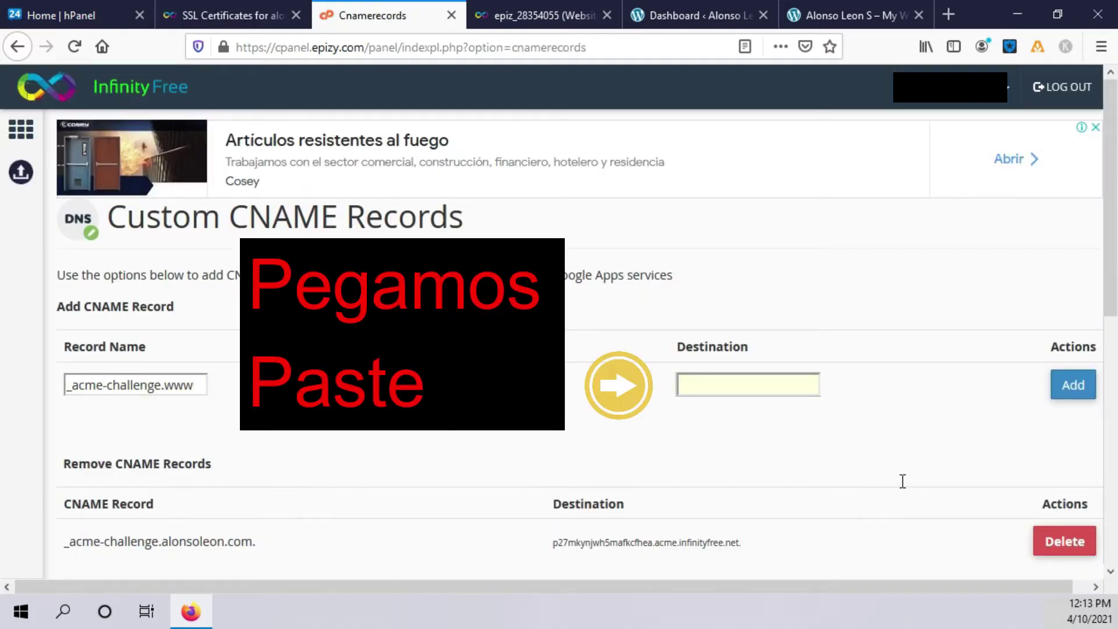
key(ctrl+v)
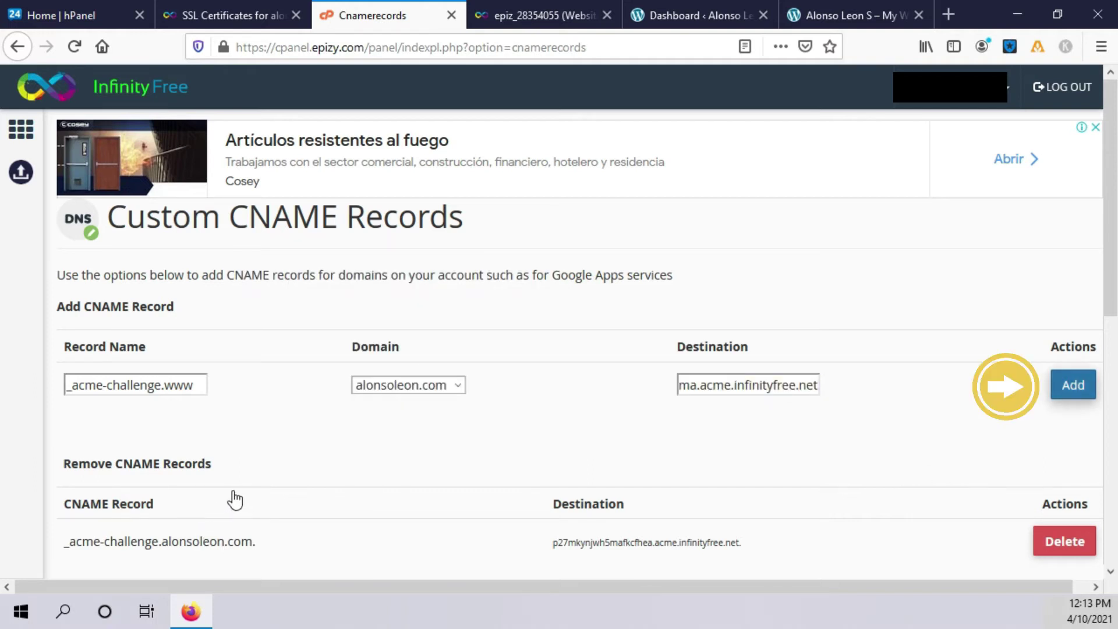
key(Return)
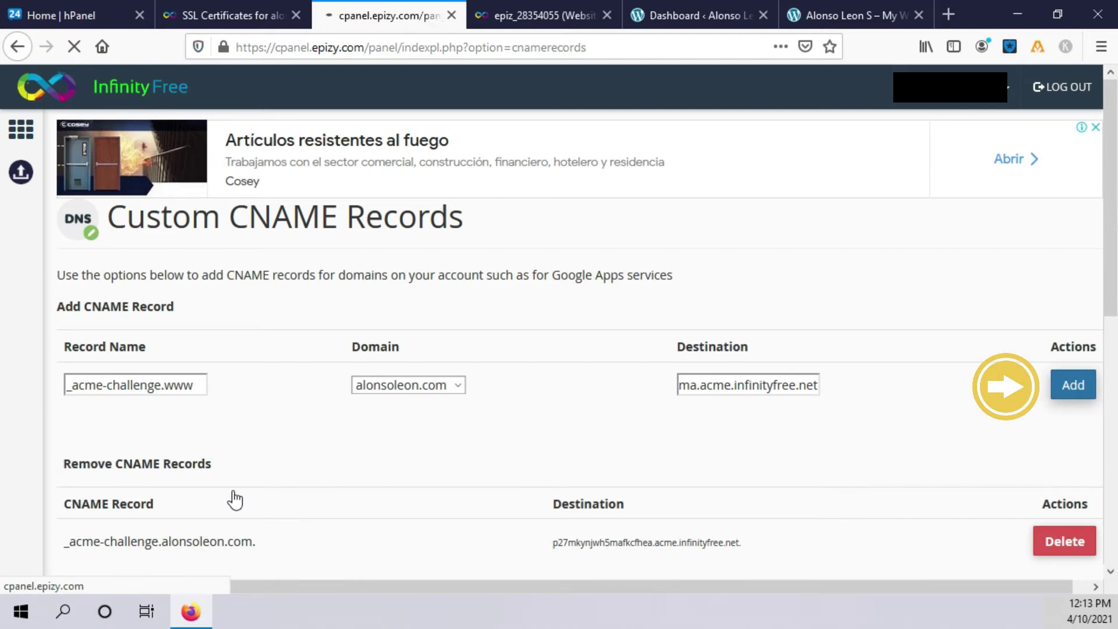
- Review the added CNAME records, then reload the SSL certificate page to recheck both records' current destinations
scroll(1095, 420, down, 3)
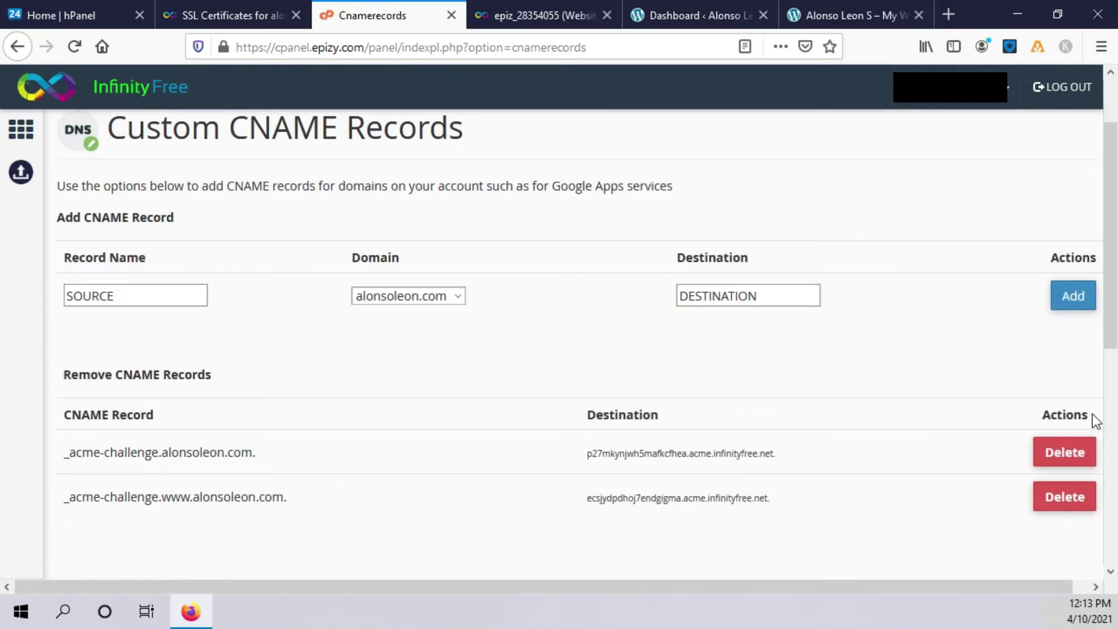
click(285, 22)
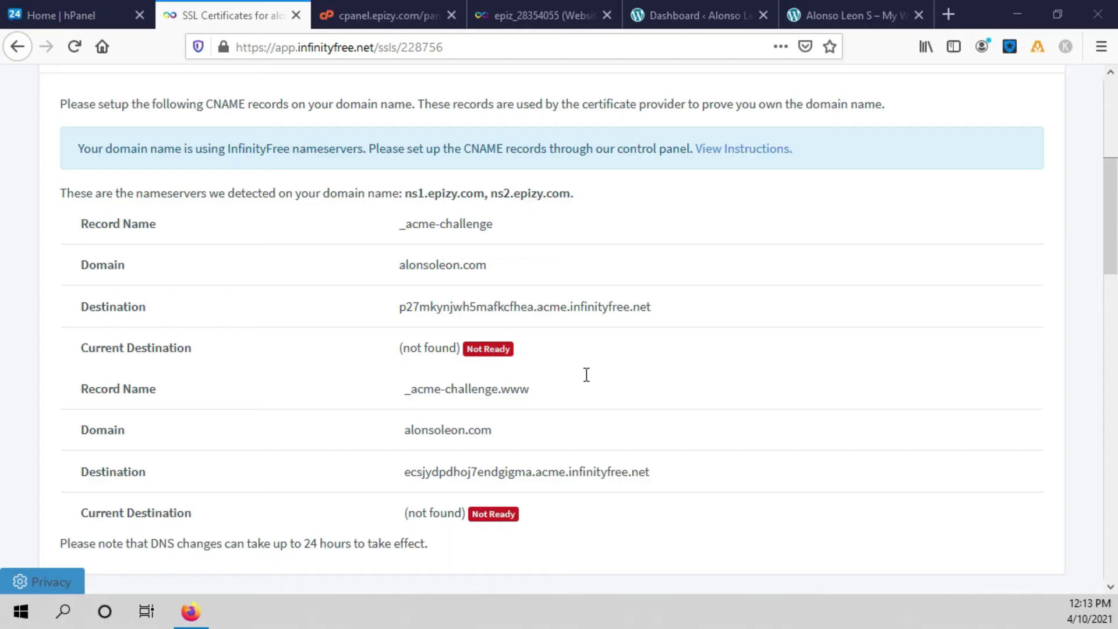
click(92, 59)
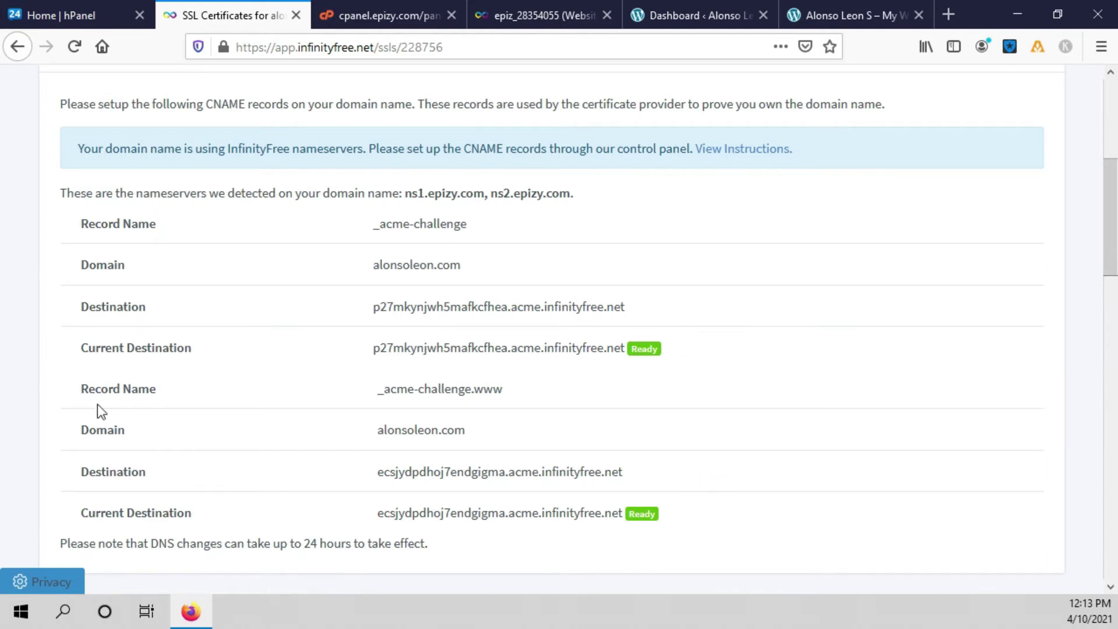
- Request the SSL certificate for the custom domain and open the issued certificate's details, dismissing the ad
scroll(264, 323, down, 2)
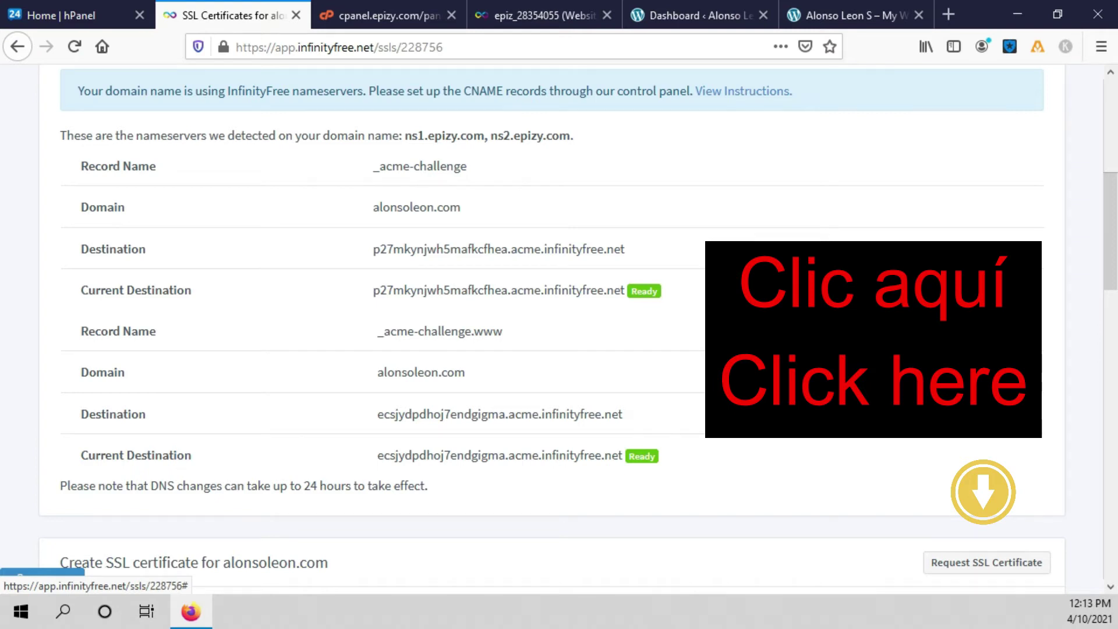
click(986, 563)
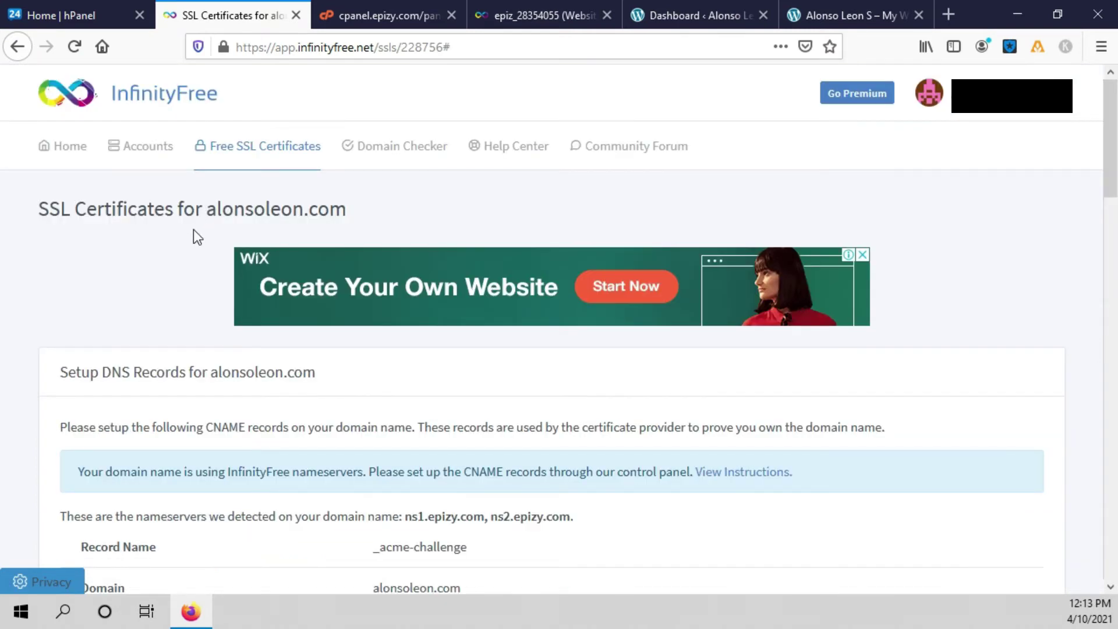
scroll(193, 233, down, 10)
scroll(194, 233, down, 1)
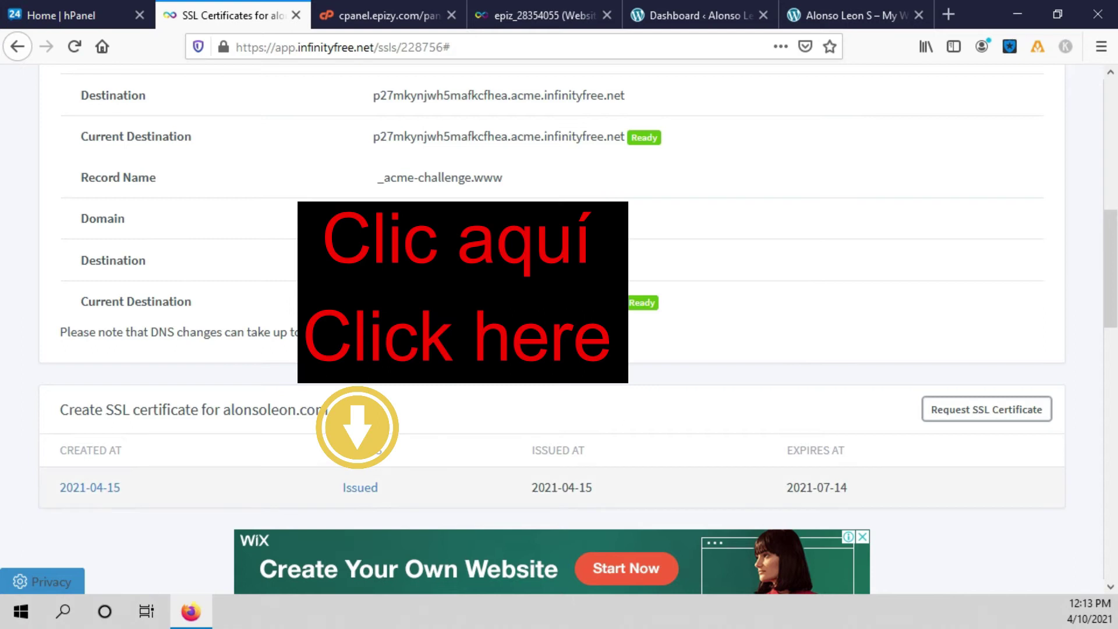
click(361, 489)
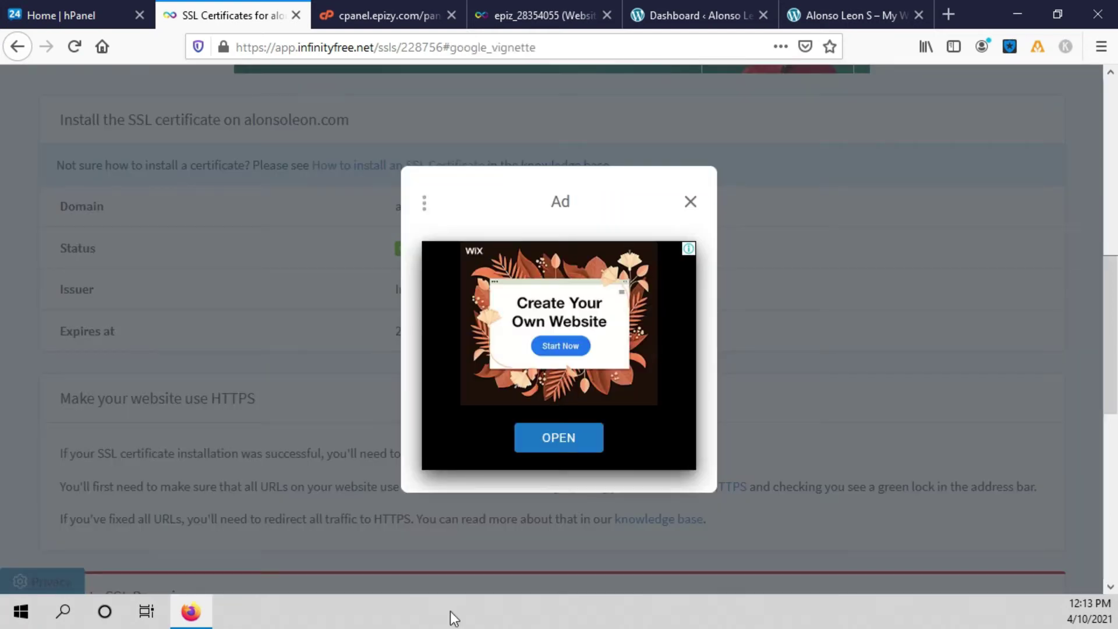
click(692, 201)
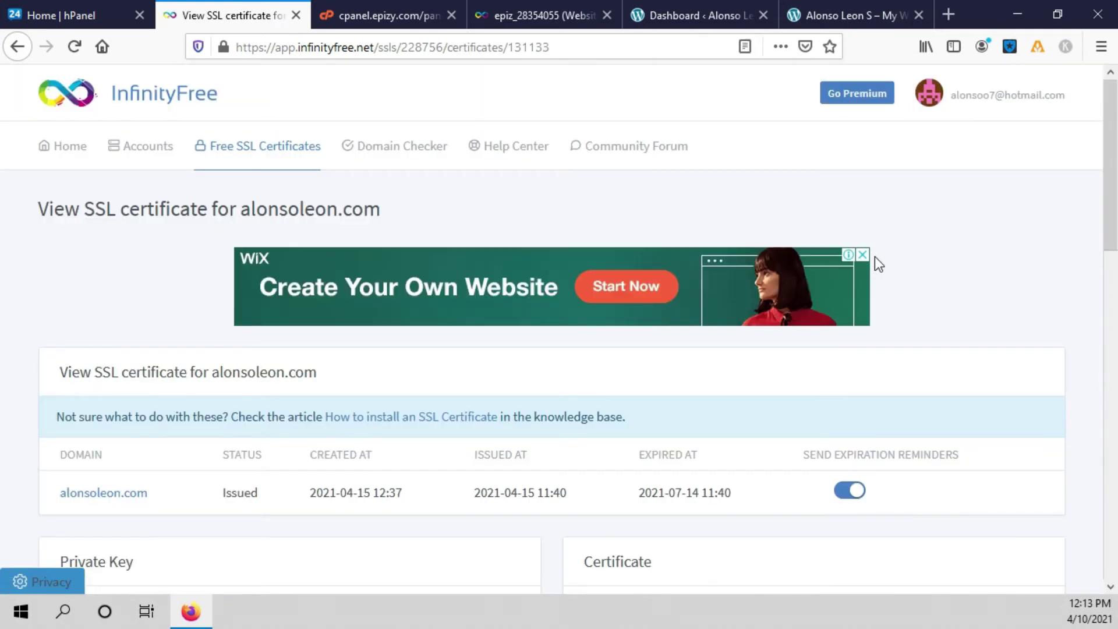
- Copy the entire private key text from the issued certificate's page
scroll(874, 256, down, 4)
click(731, 428)
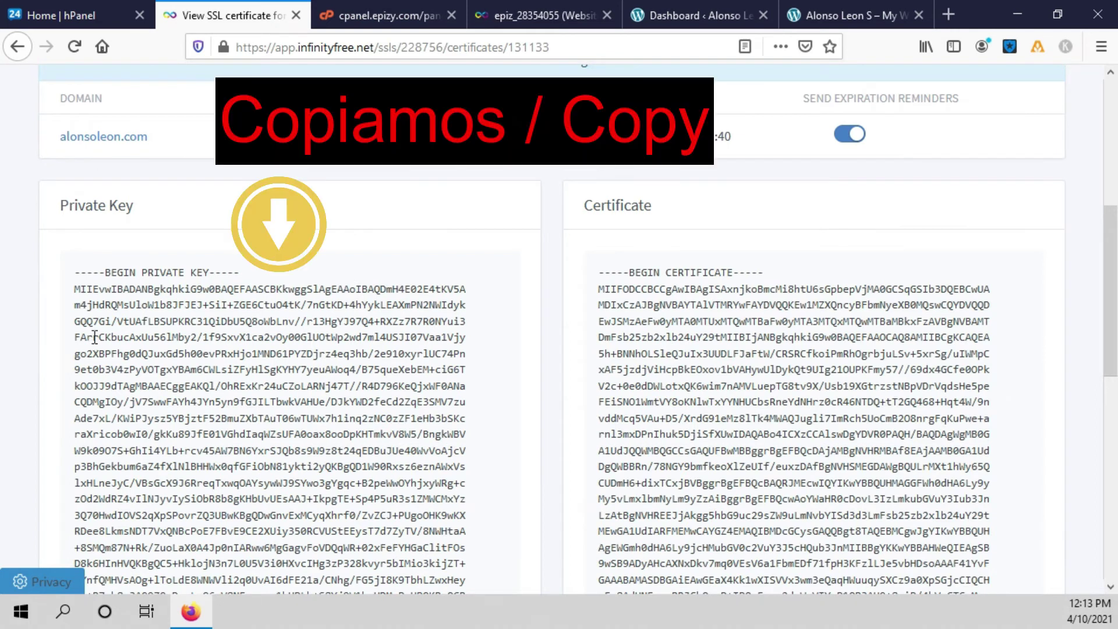
drag(74, 272, 463, 498)
right_click(307, 348)
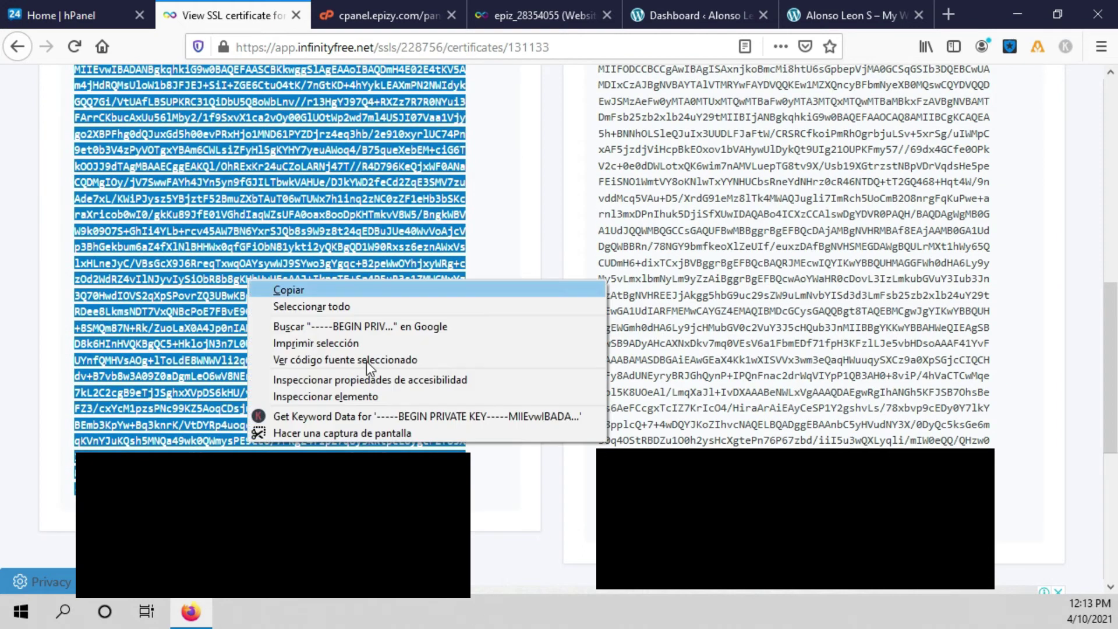
click(292, 290)
- Search the hosting control panel's functions for ssl and open the SSL/TLS page
click(388, 15)
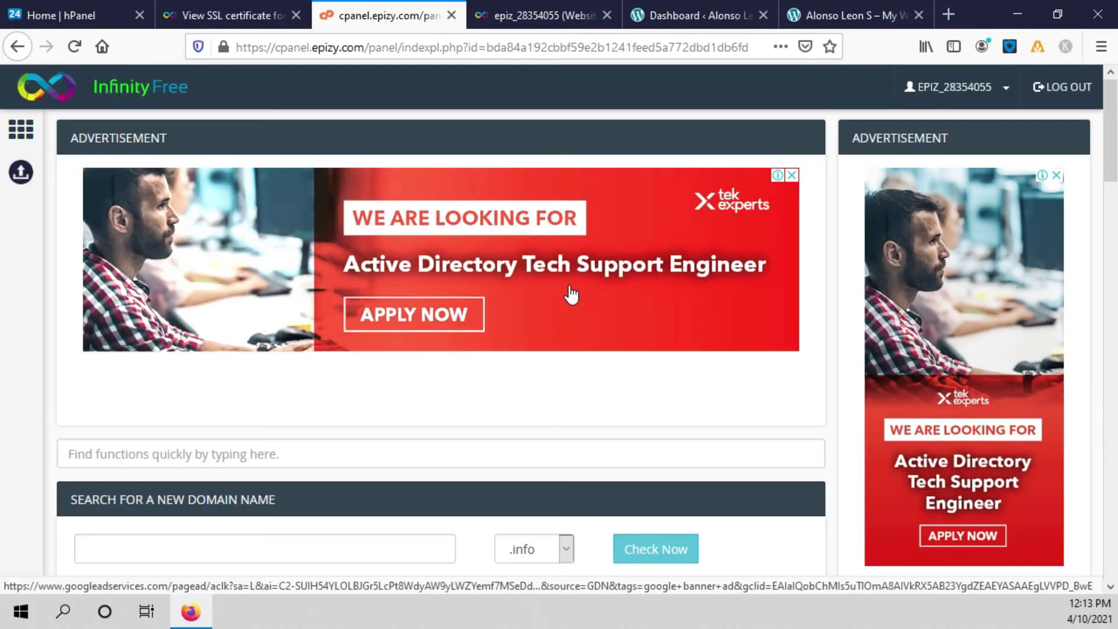
click(373, 454)
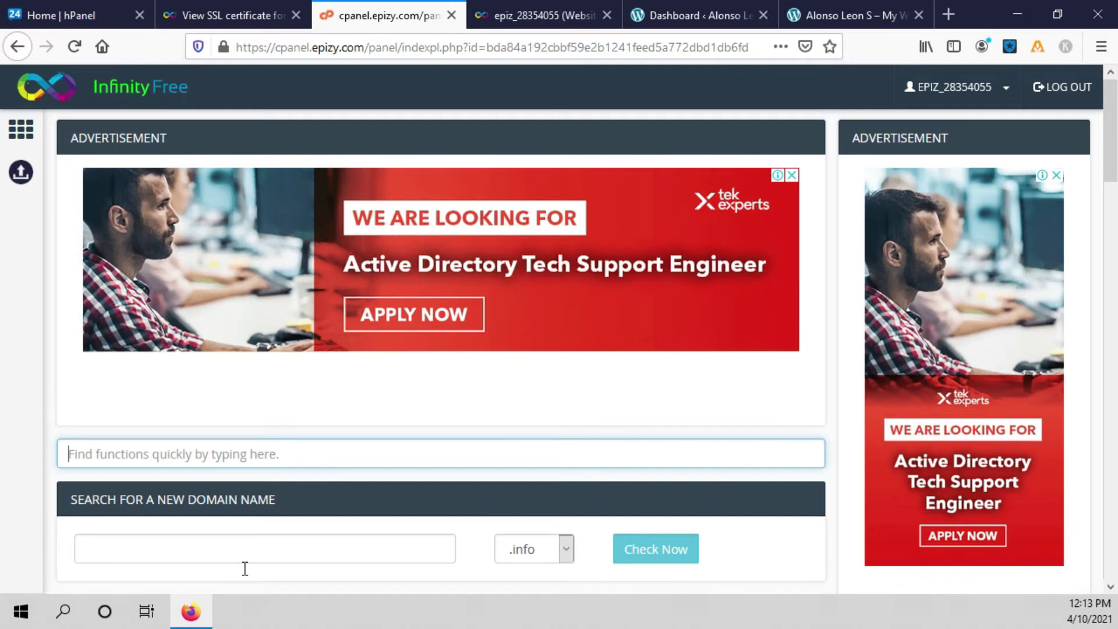
text(ssl)
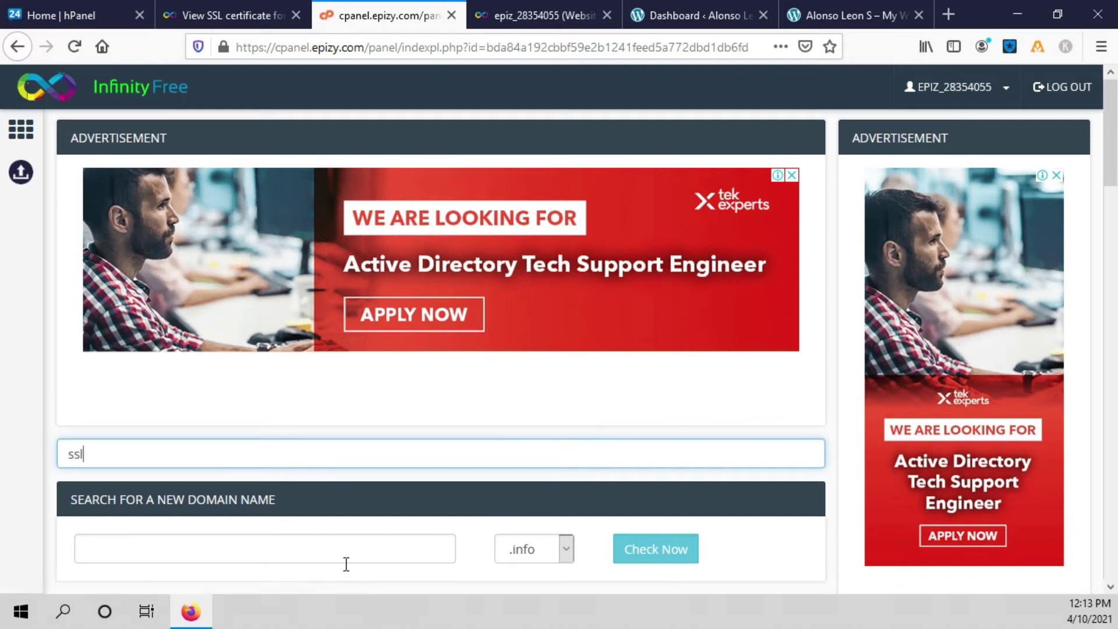
scroll(401, 562, down, 3)
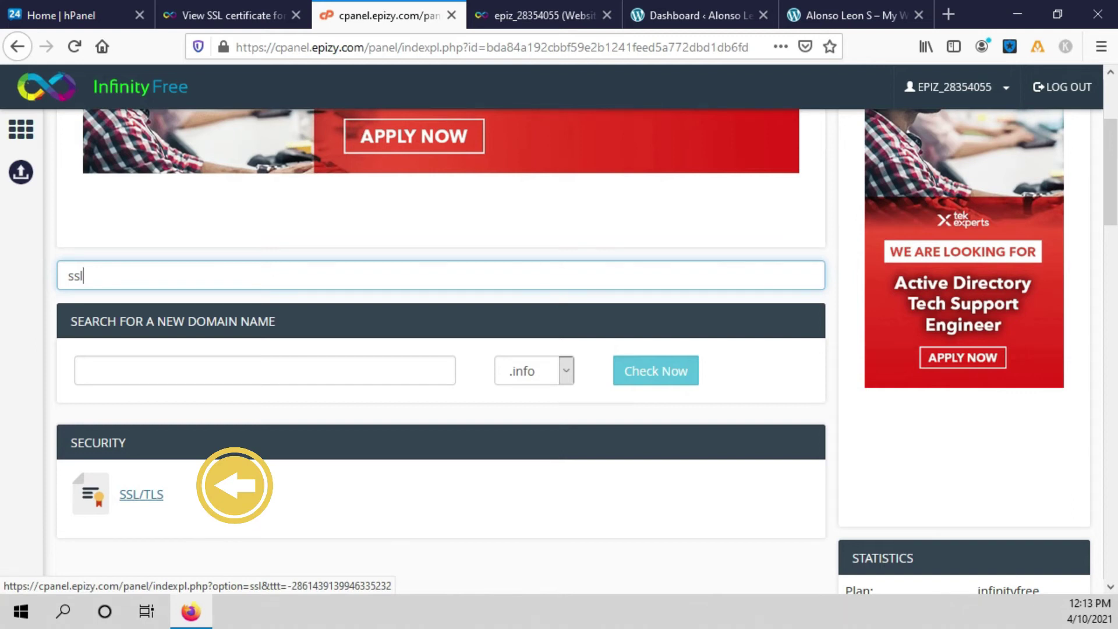
click(234, 485)
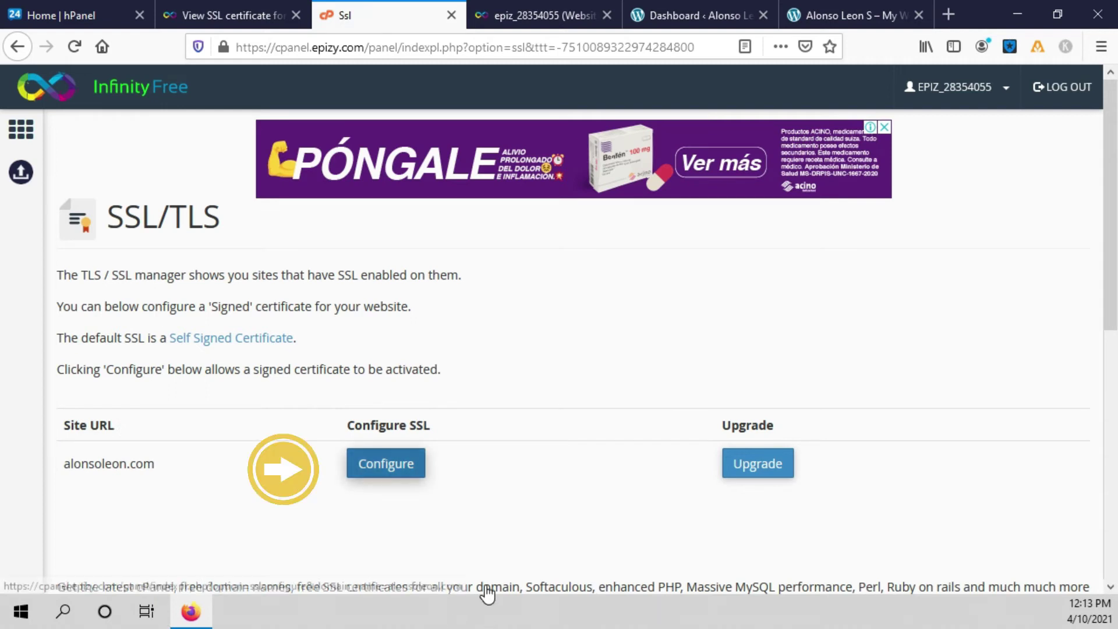
- Open the custom domain's SSL configuration, paste the copied private key into the Private Key field and upload it
click(386, 463)
click(157, 457)
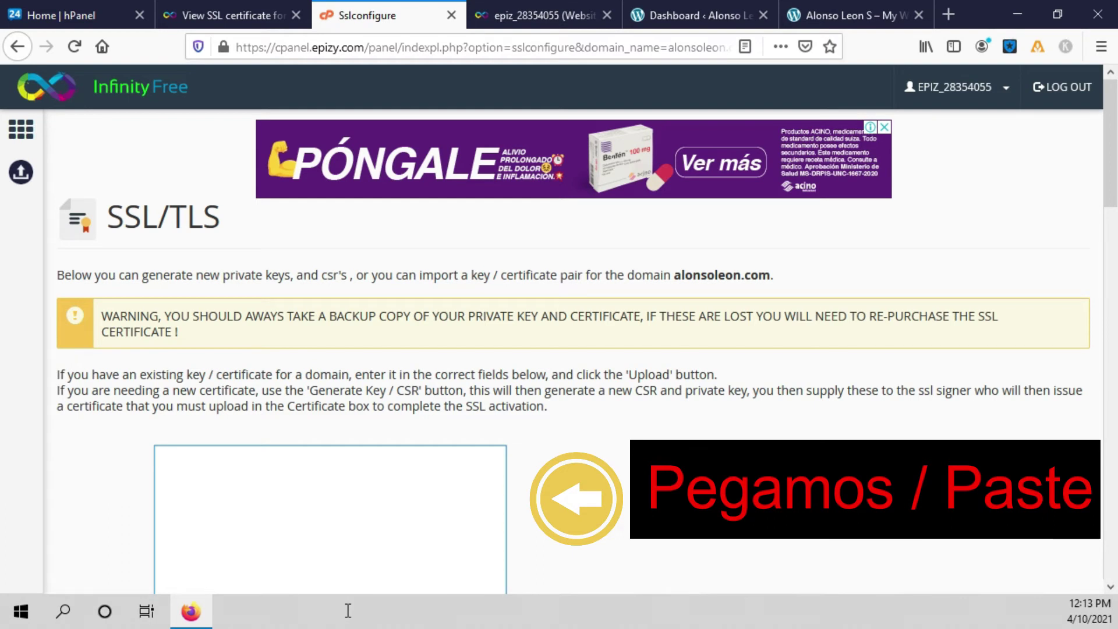
key(ctrl+v)
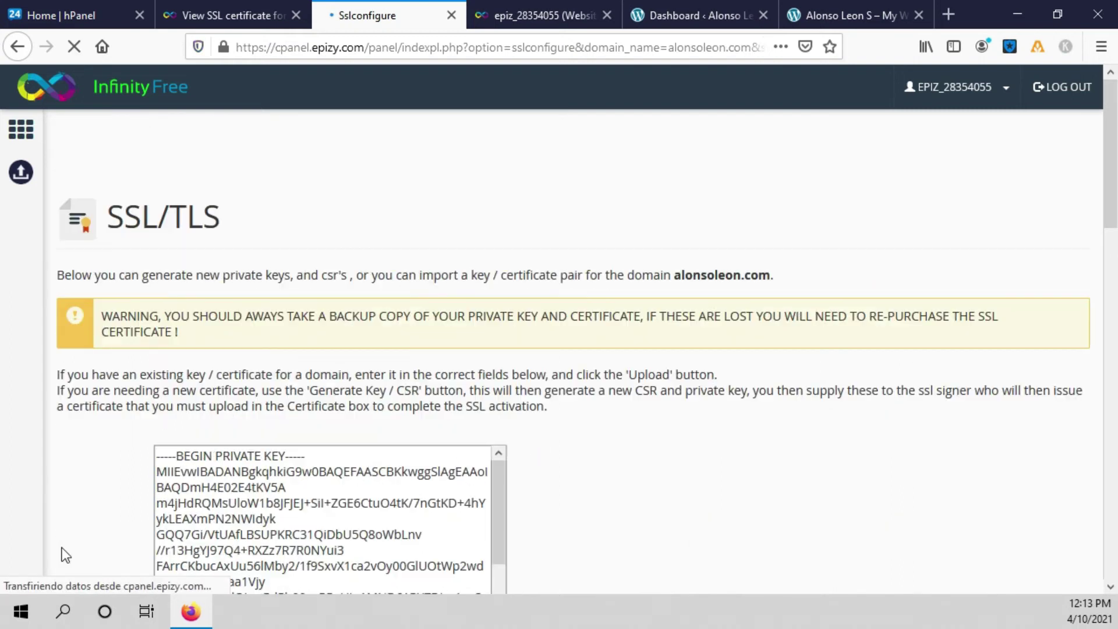
- Copy the entire certificate text from the issued SSL certificate's page
click(268, 8)
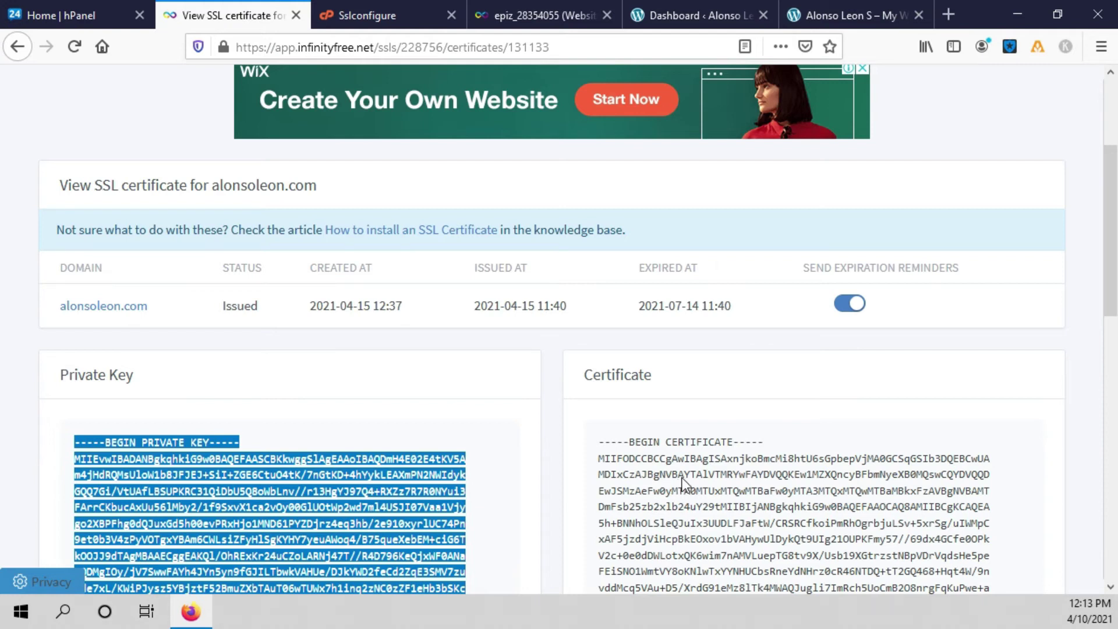
click(210, 443)
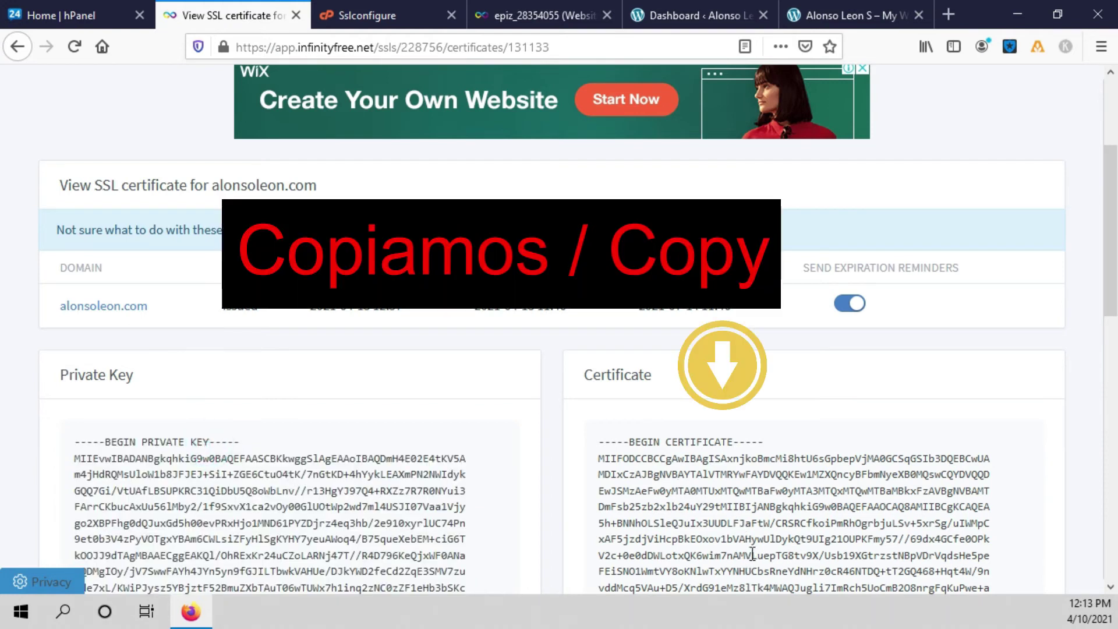
drag(599, 442, 774, 593)
right_click(835, 389)
click(863, 402)
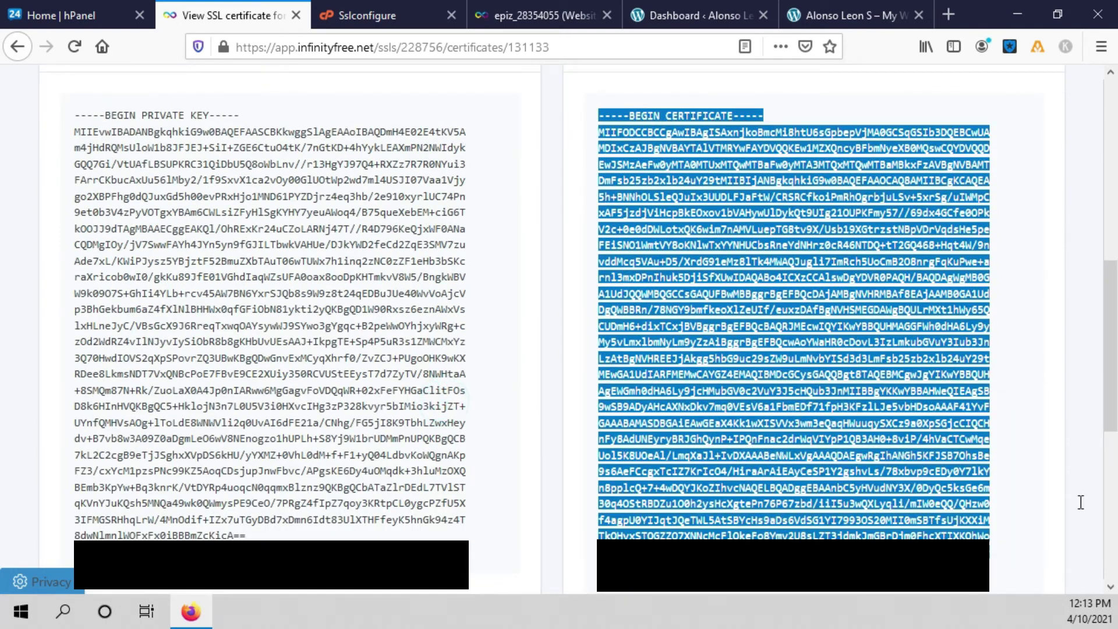
- Paste the copied text into the Certificate field of the domain's SSL configuration and upload the certificate
key(ctrl+Tab)
scroll(708, 526, down, 8)
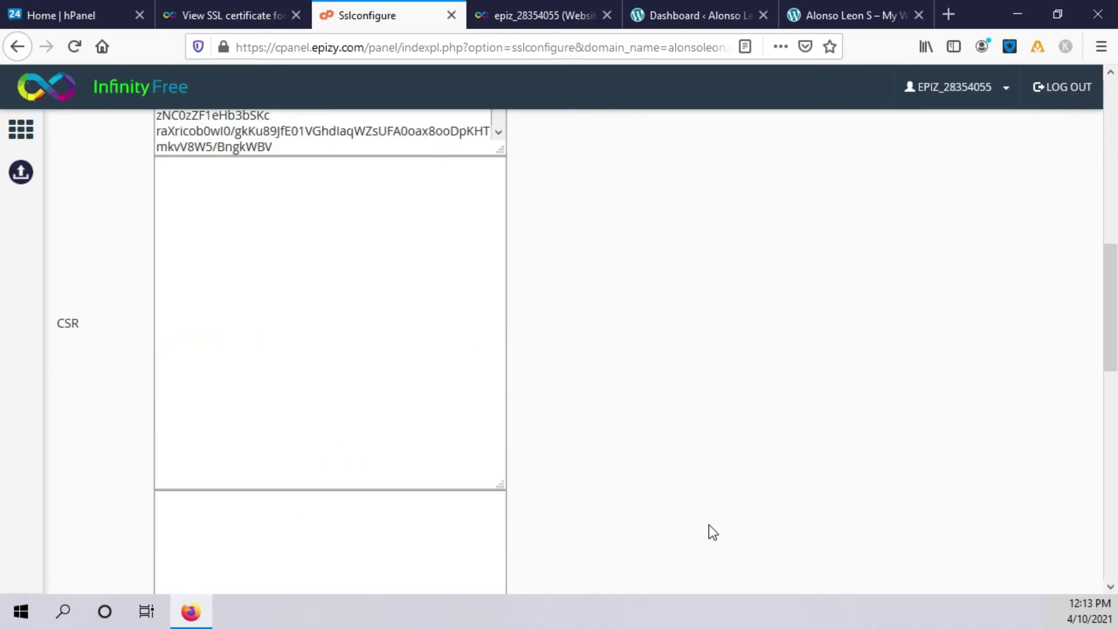
scroll(708, 525, down, 4)
click(200, 303)
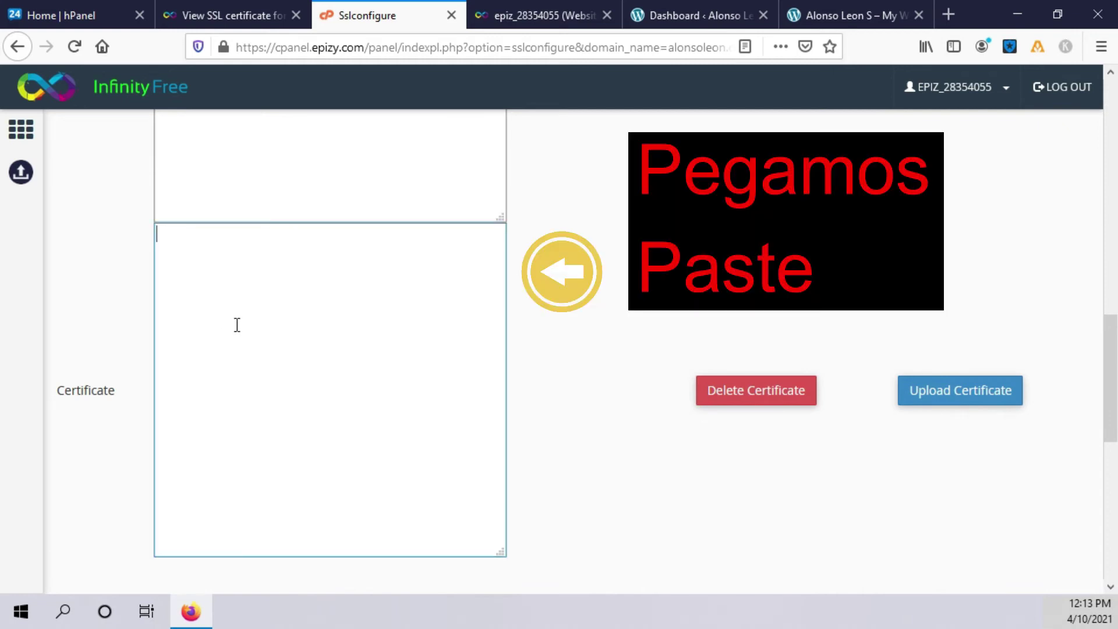
key(ctrl+v)
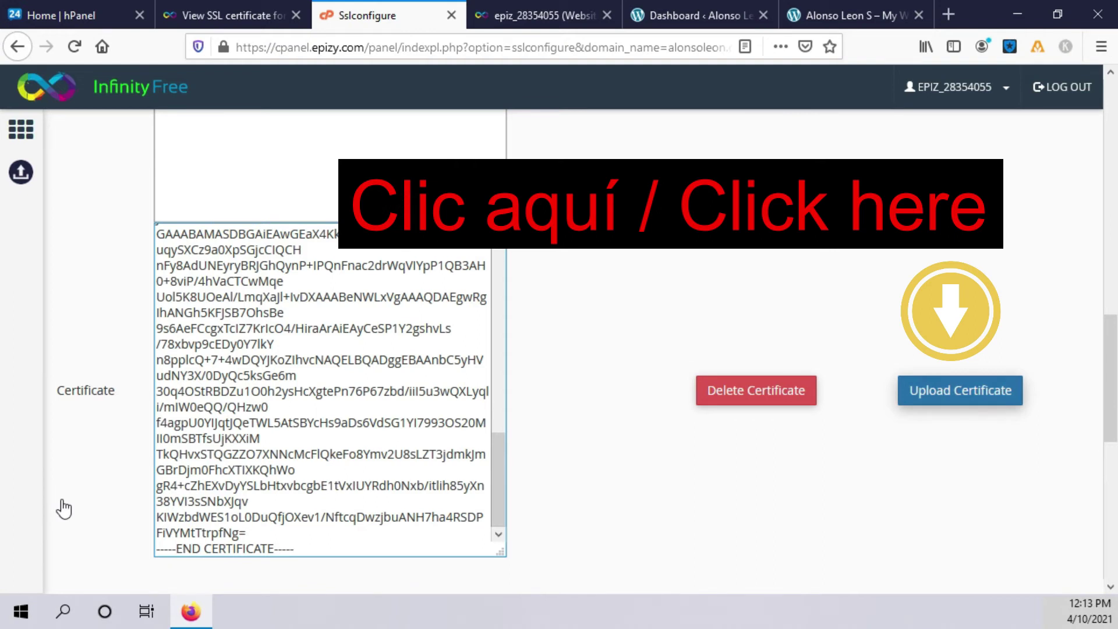
click(960, 391)
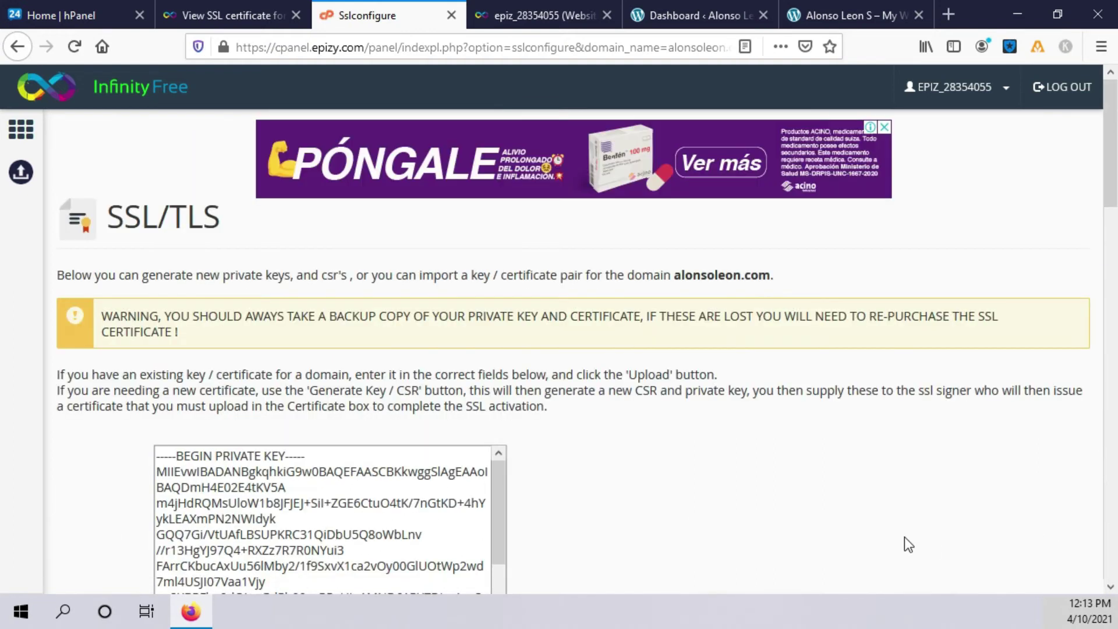
scroll(841, 550, down, 10)
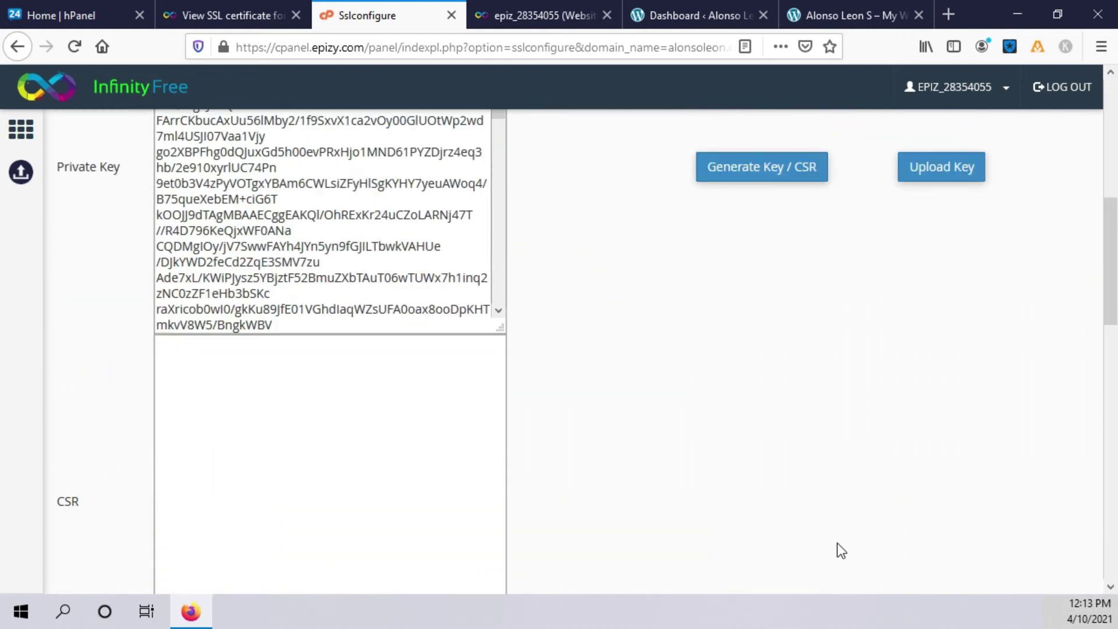
scroll(841, 550, down, 5)
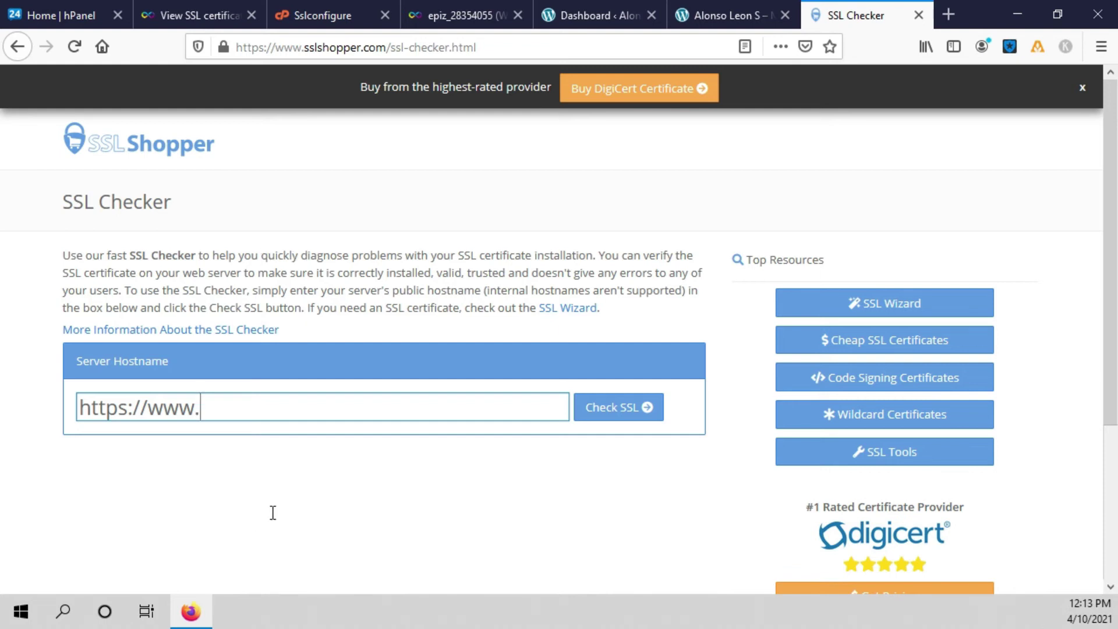
text(alonsoleon)
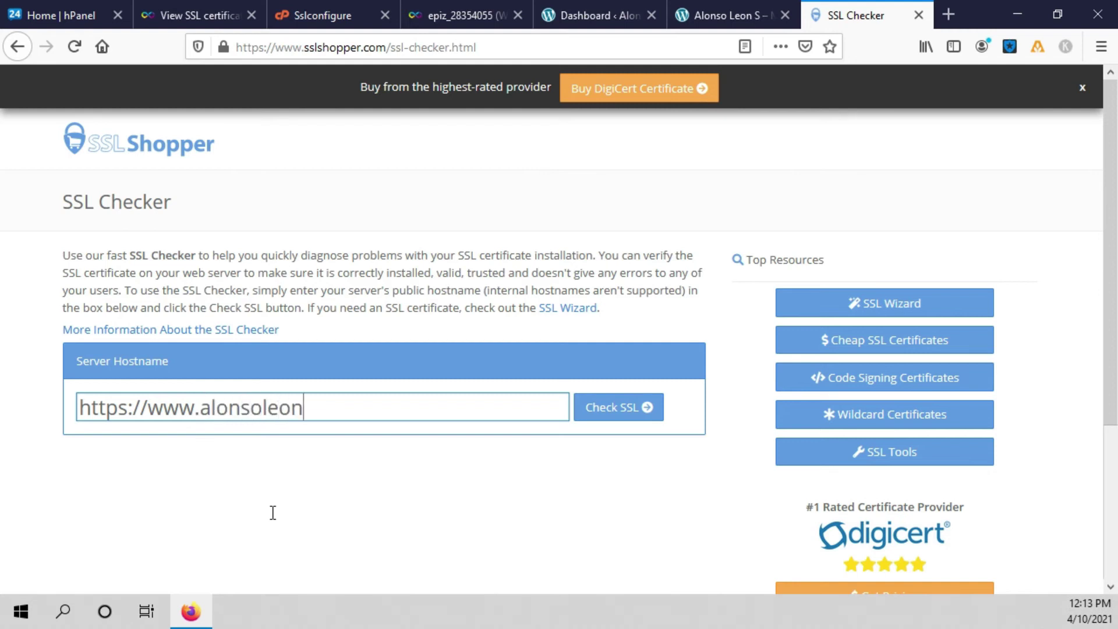
text(.com)
key(Tab)
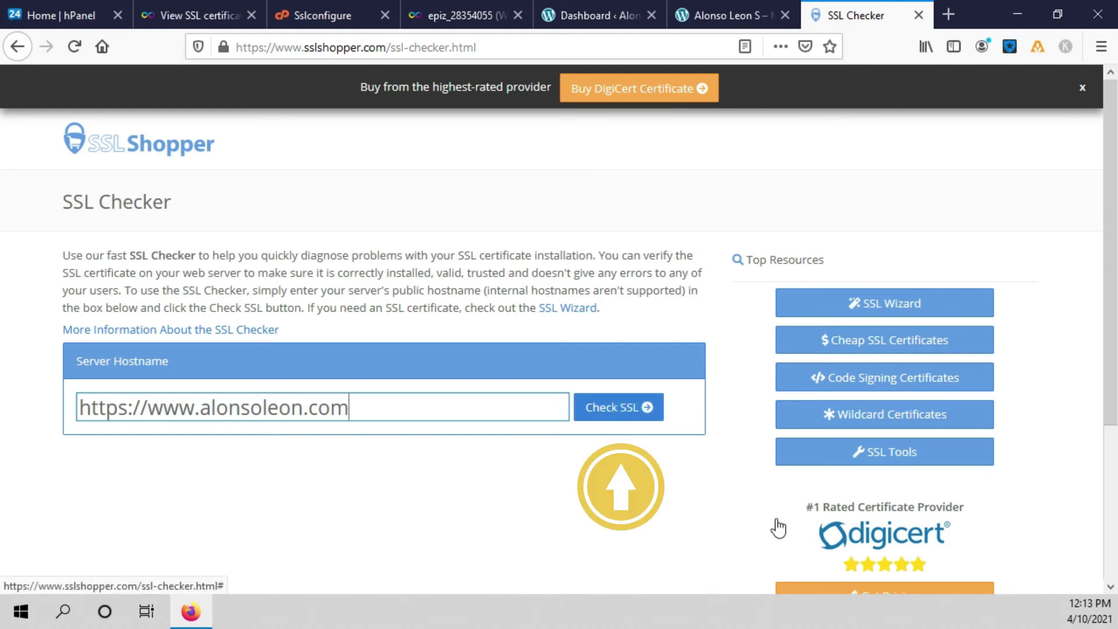
key(Return)
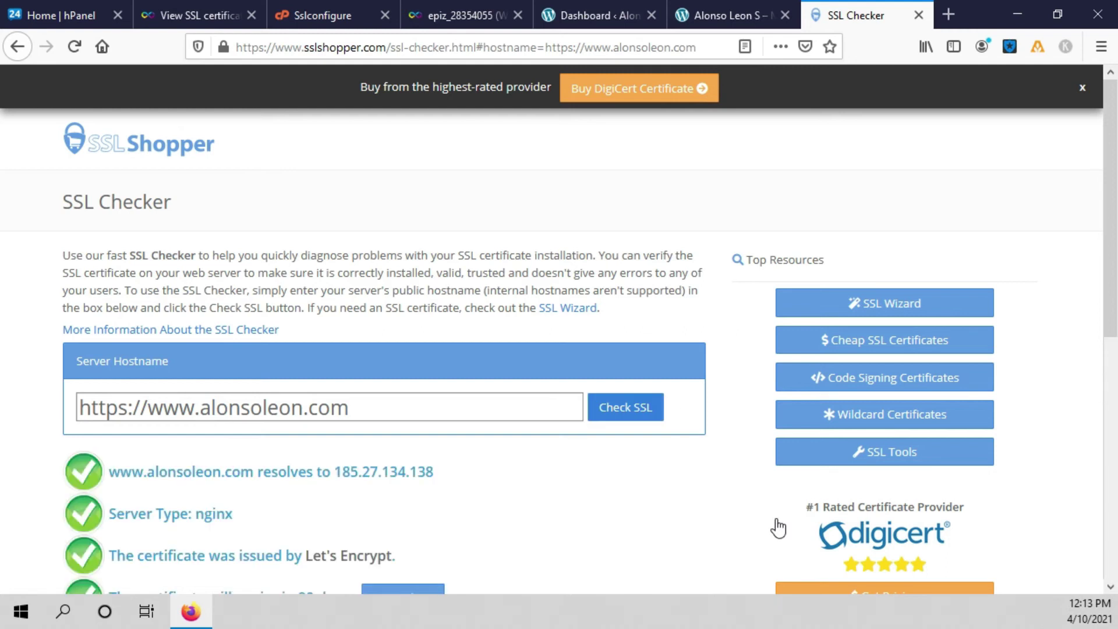
scroll(646, 558, down, 2)
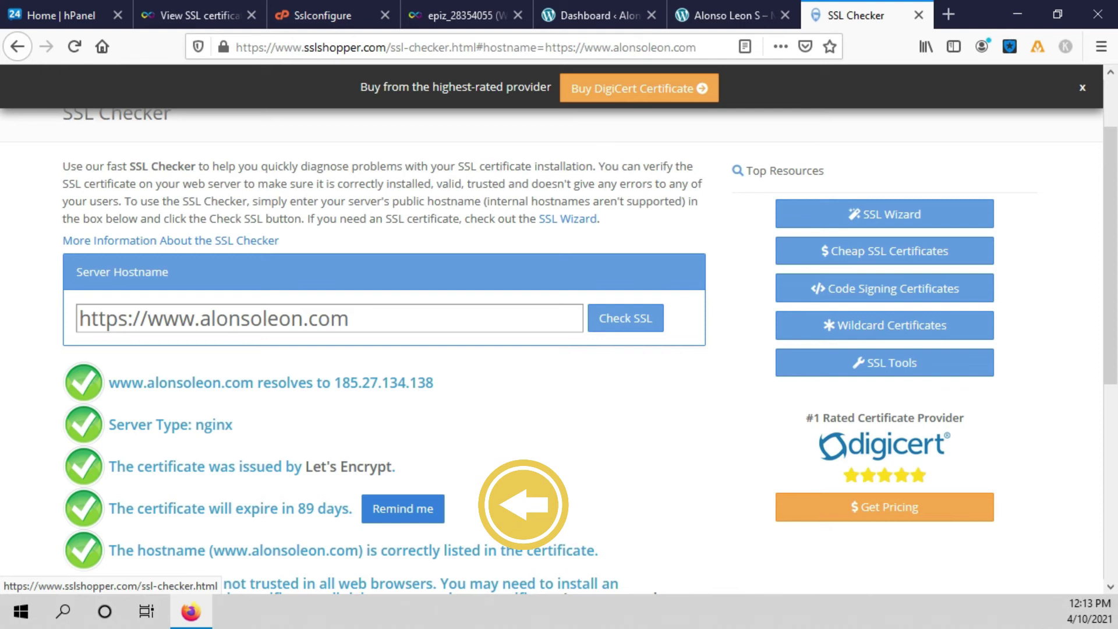
- Submit an SSL certificate reminder for 10 days before expiration with the contact's name and e-mail, including the newsletter sign-up
click(403, 509)
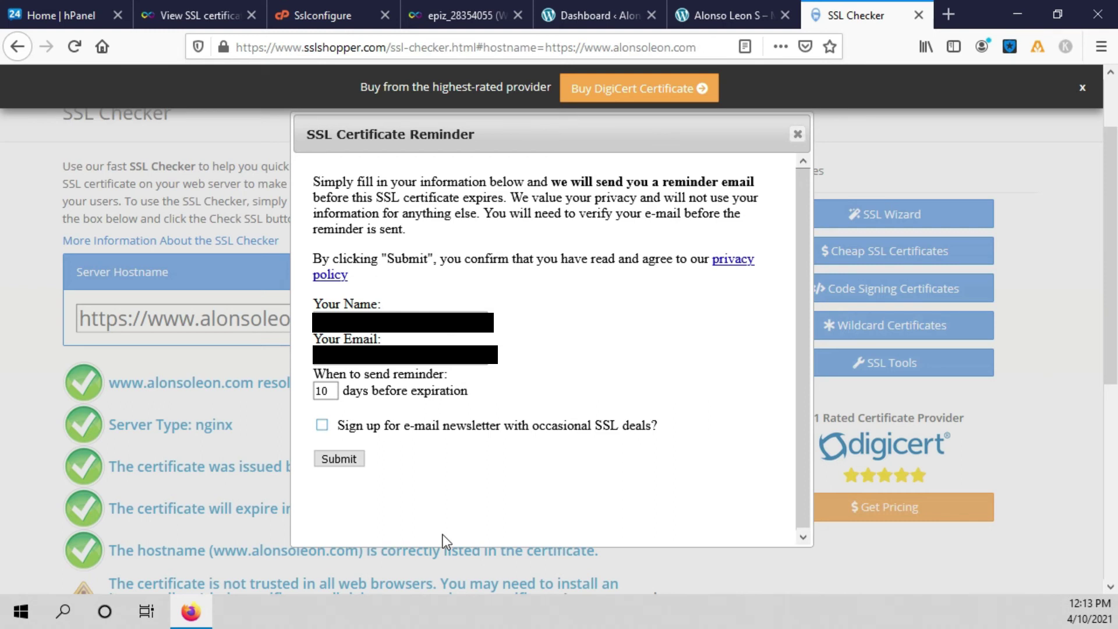
click(322, 426)
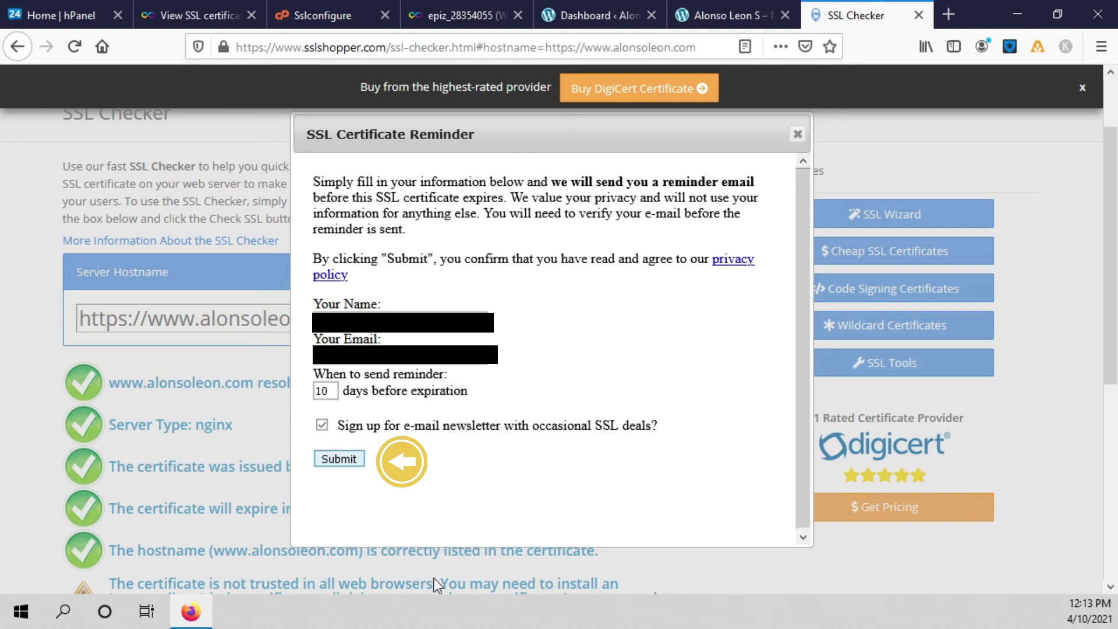
key(Return)
click(798, 134)
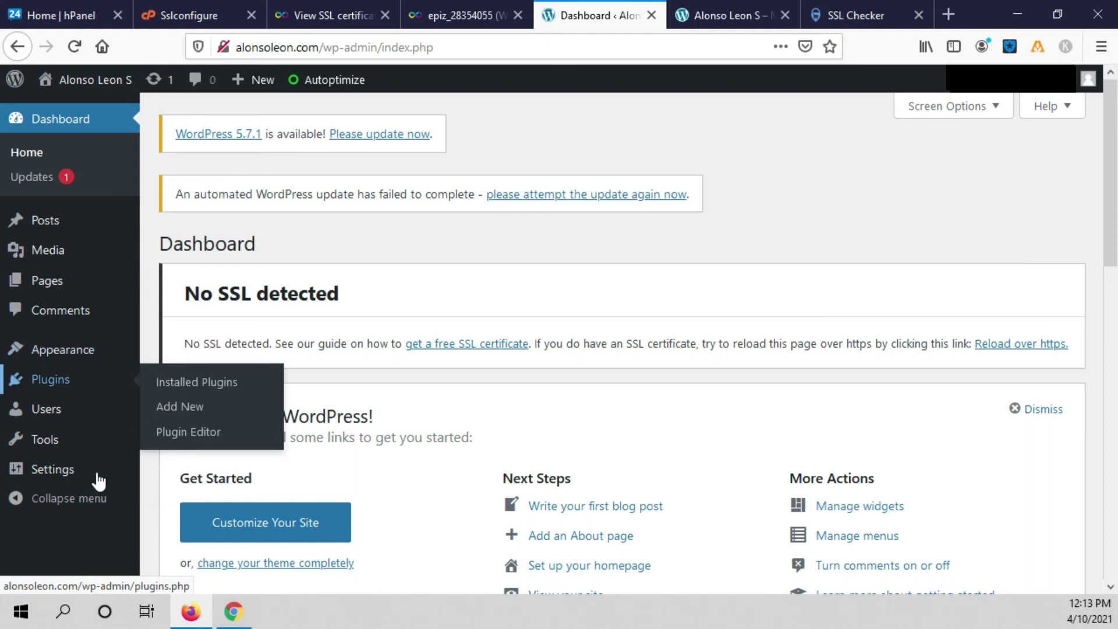
- Open the page for adding new plugins in the site's WordPress dashboard
key(Tab)
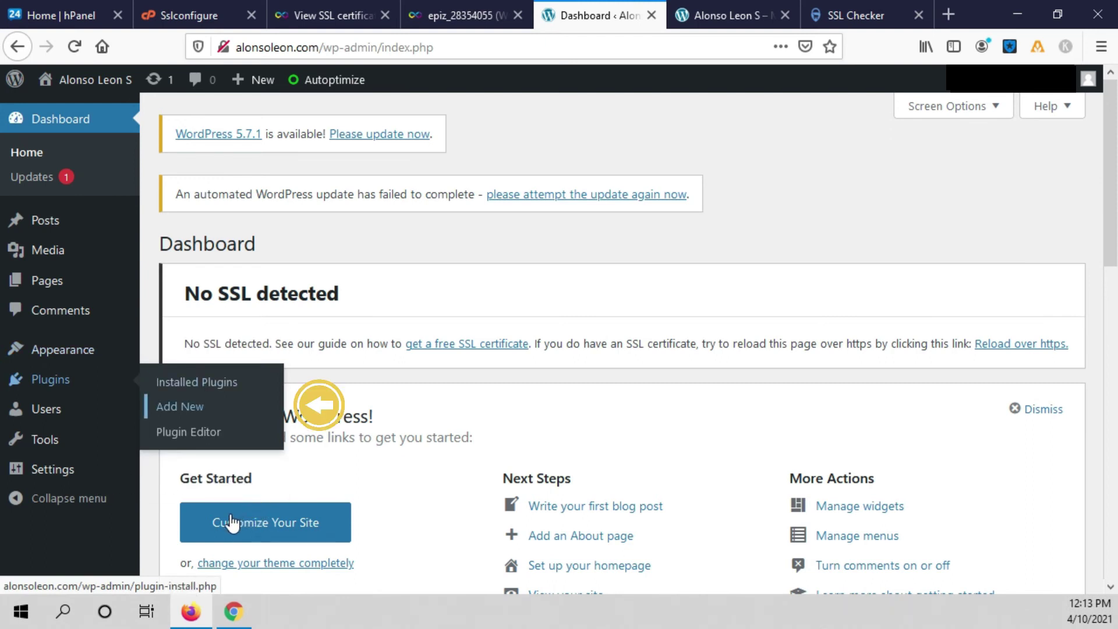
key(Return)
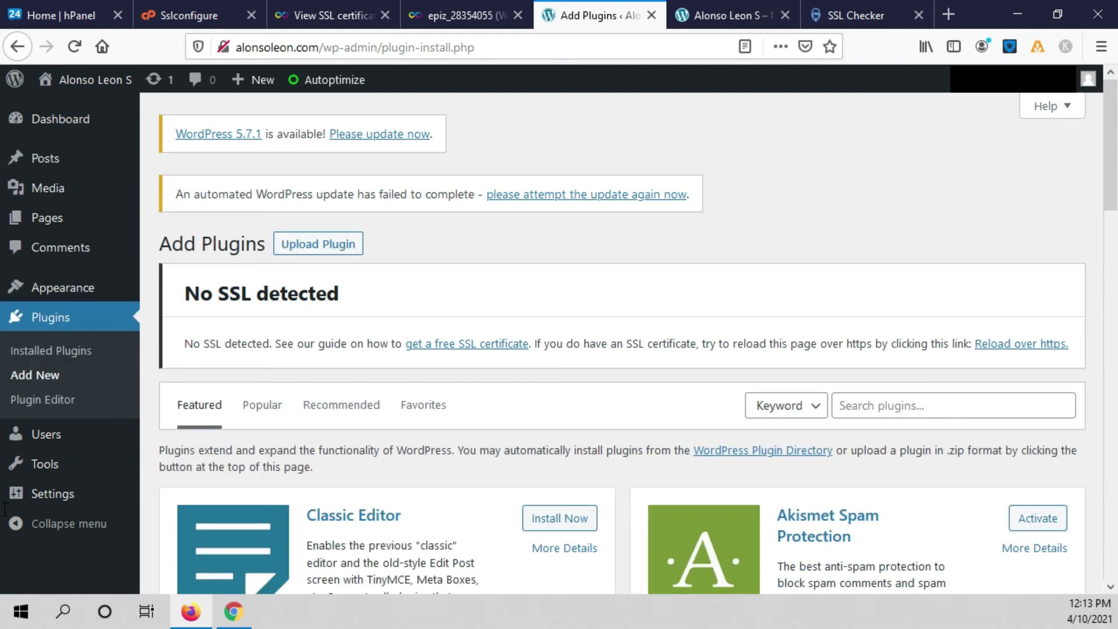
- Search the available plugins for "ssl", then install and activate WP Force SSL & HTTPS Redirect and view its settings
text(ssl)
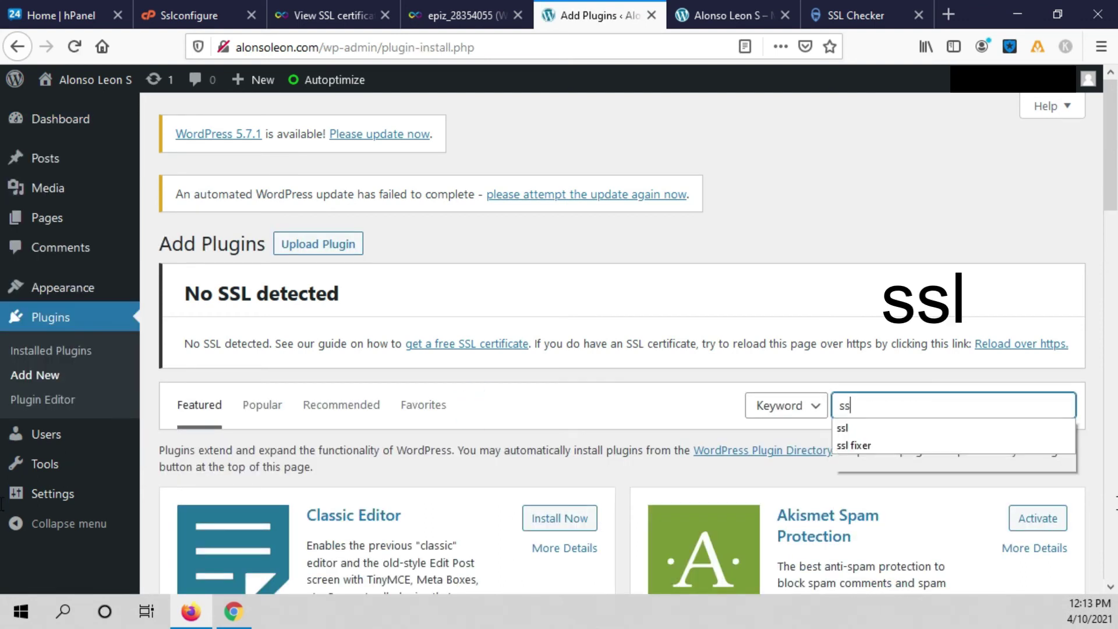
key(Return)
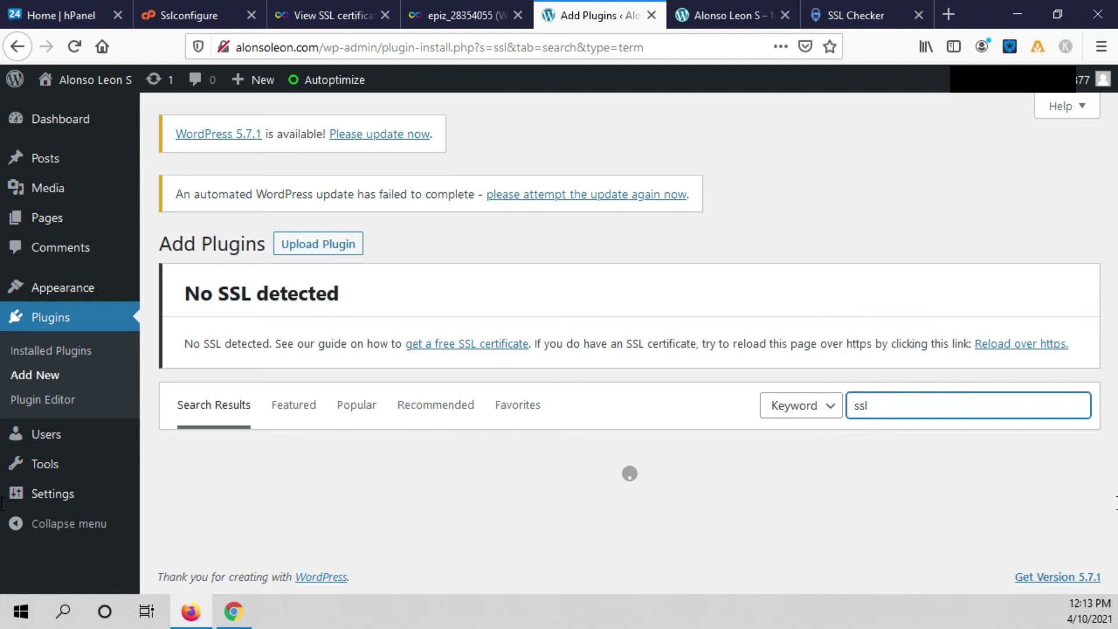
scroll(57, 554, down, 8)
scroll(57, 554, down, 1)
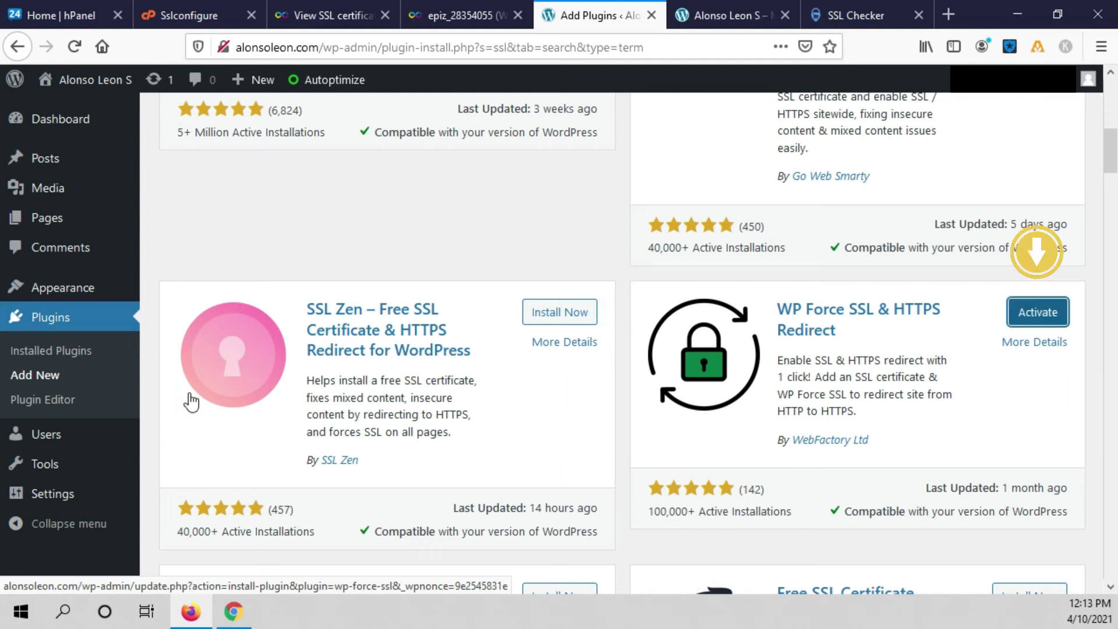
click(1038, 312)
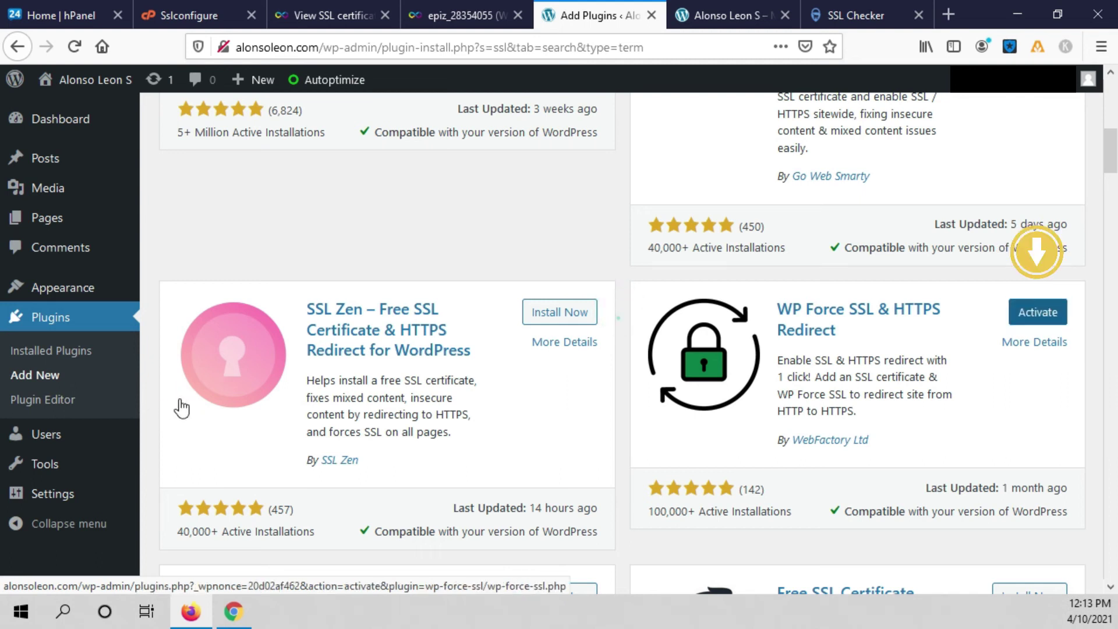
scroll(121, 384, down, 10)
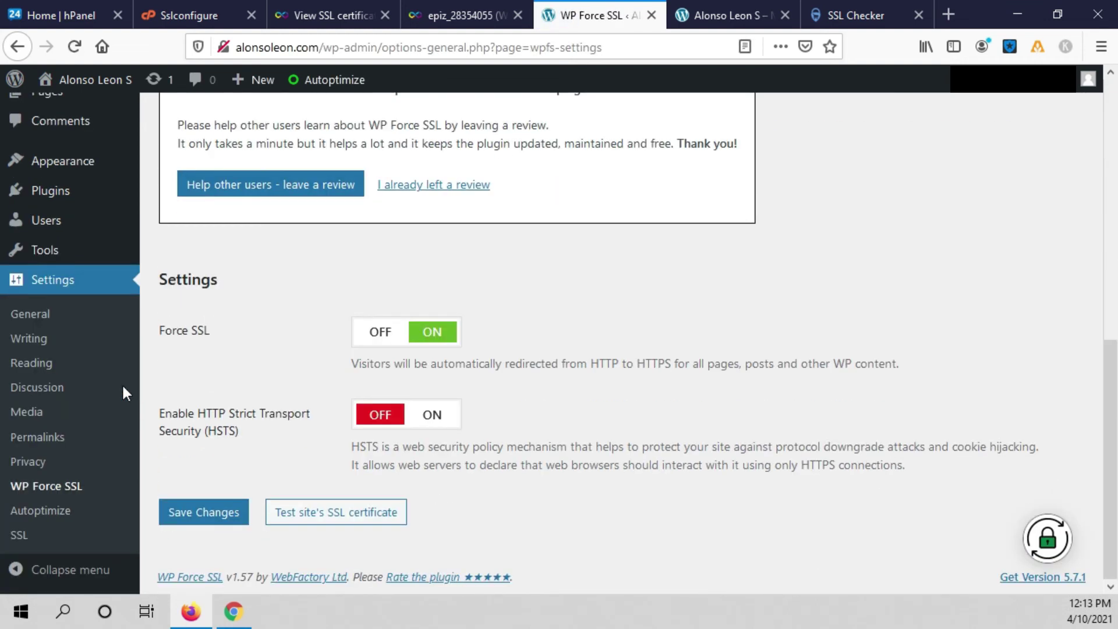
- In the other browser tab with the site's dashboard, find the plugin "really simple ssl" and install Really Simple SSL
key(ctrl+Tab)
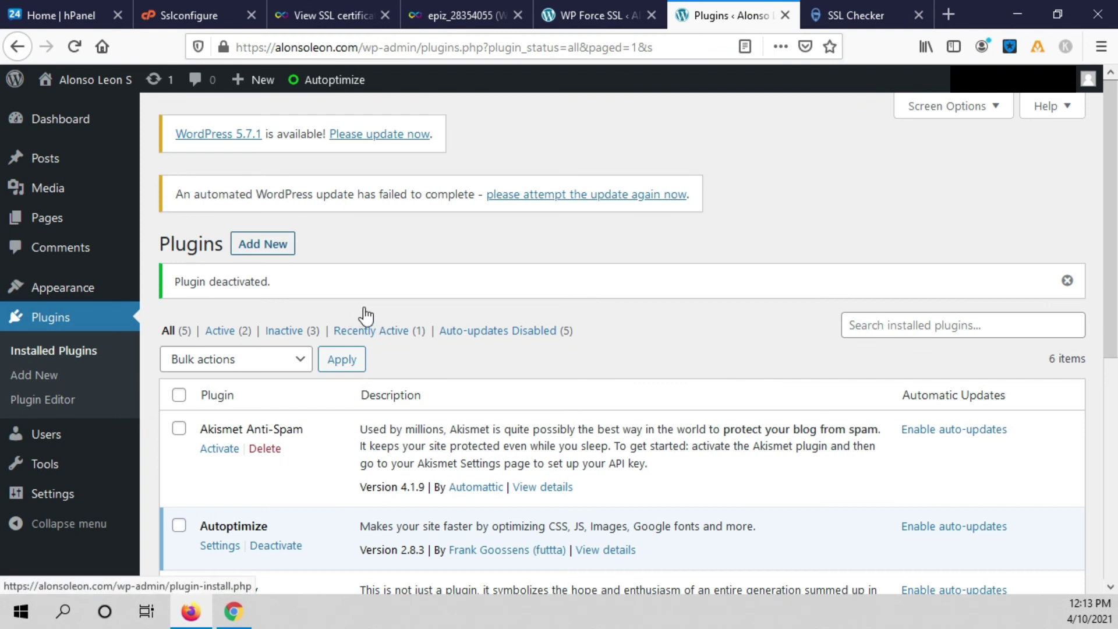
click(262, 244)
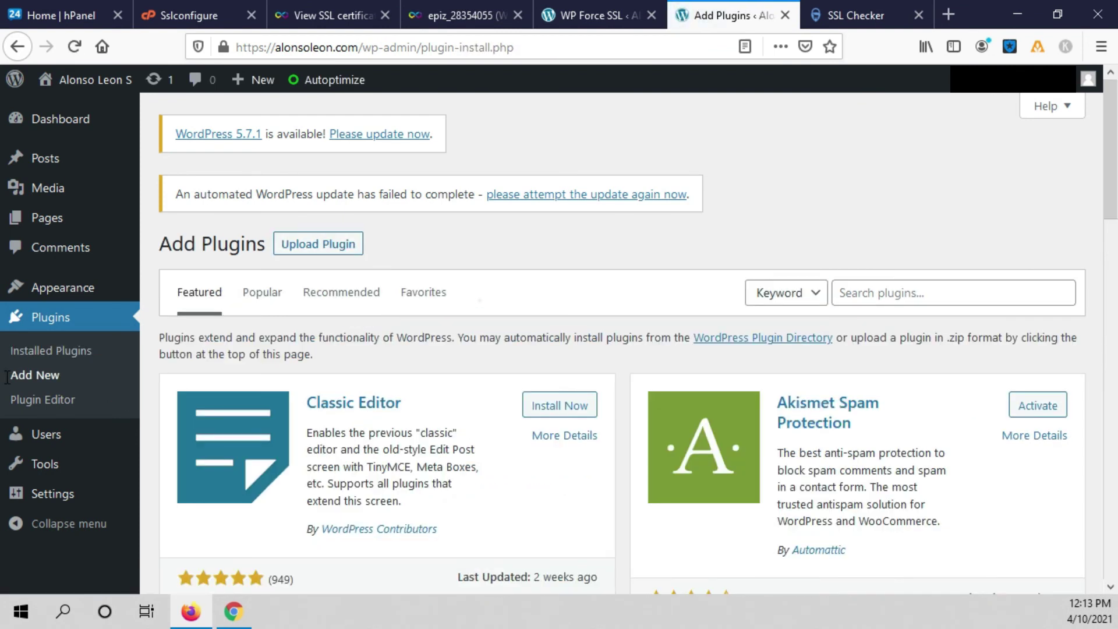
text(really)
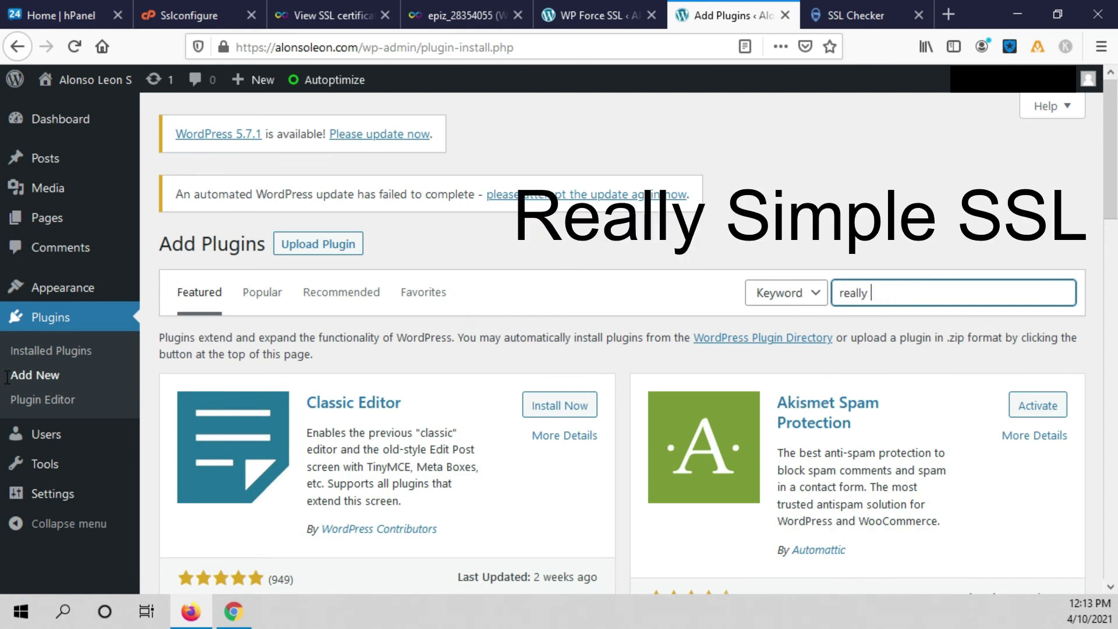
text( simple ssl)
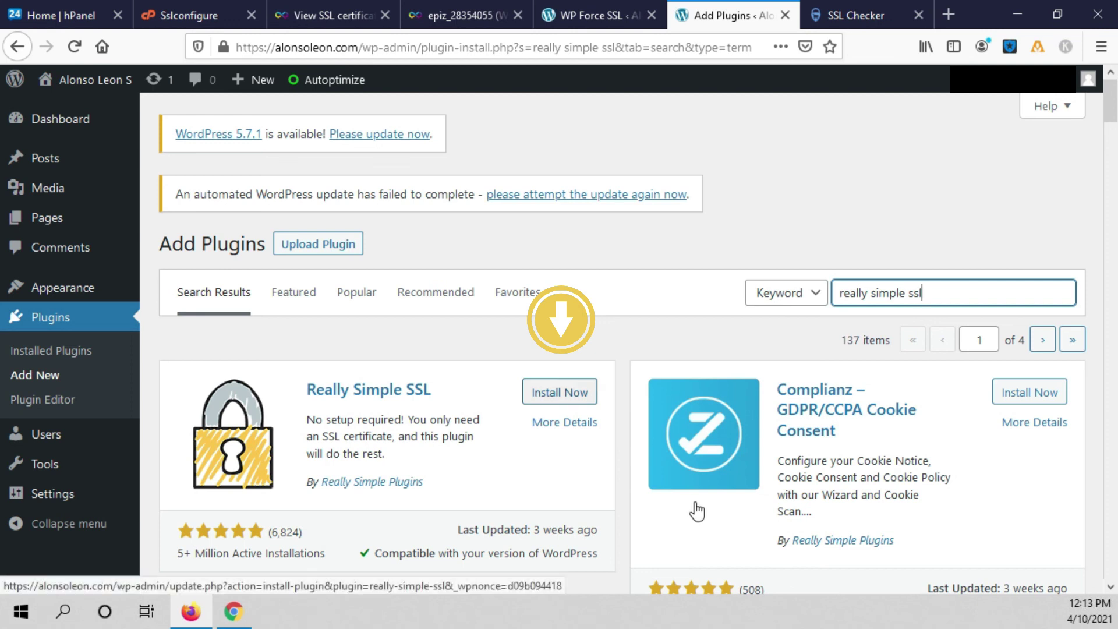
click(560, 392)
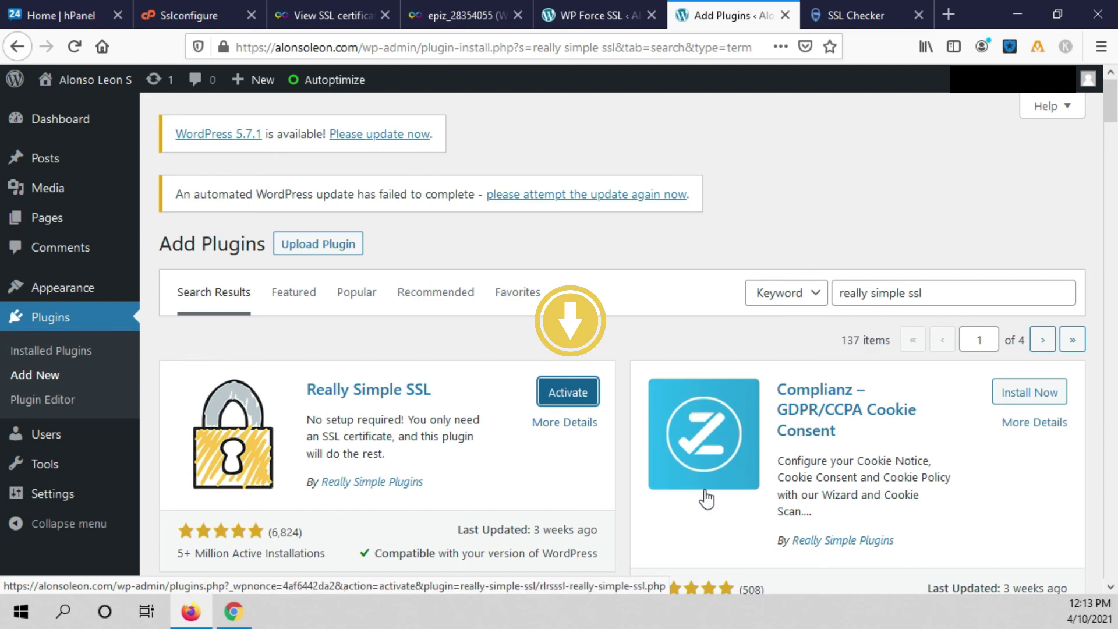
- Open the WordPress site's front page and reload it to check whether it loads over HTTPS
key(Return)
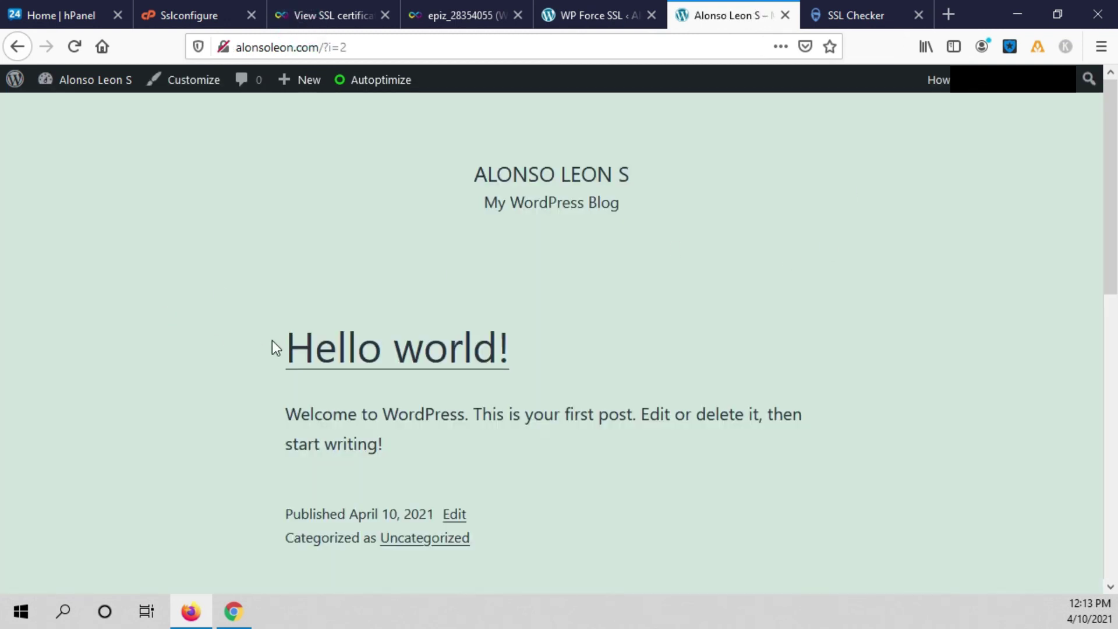
click(86, 62)
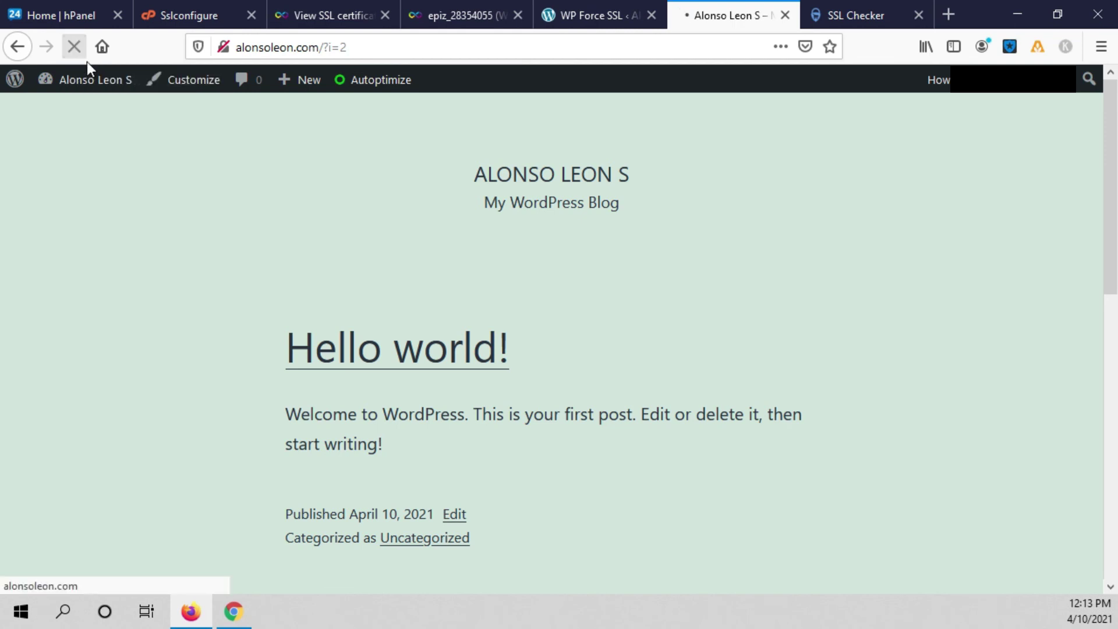